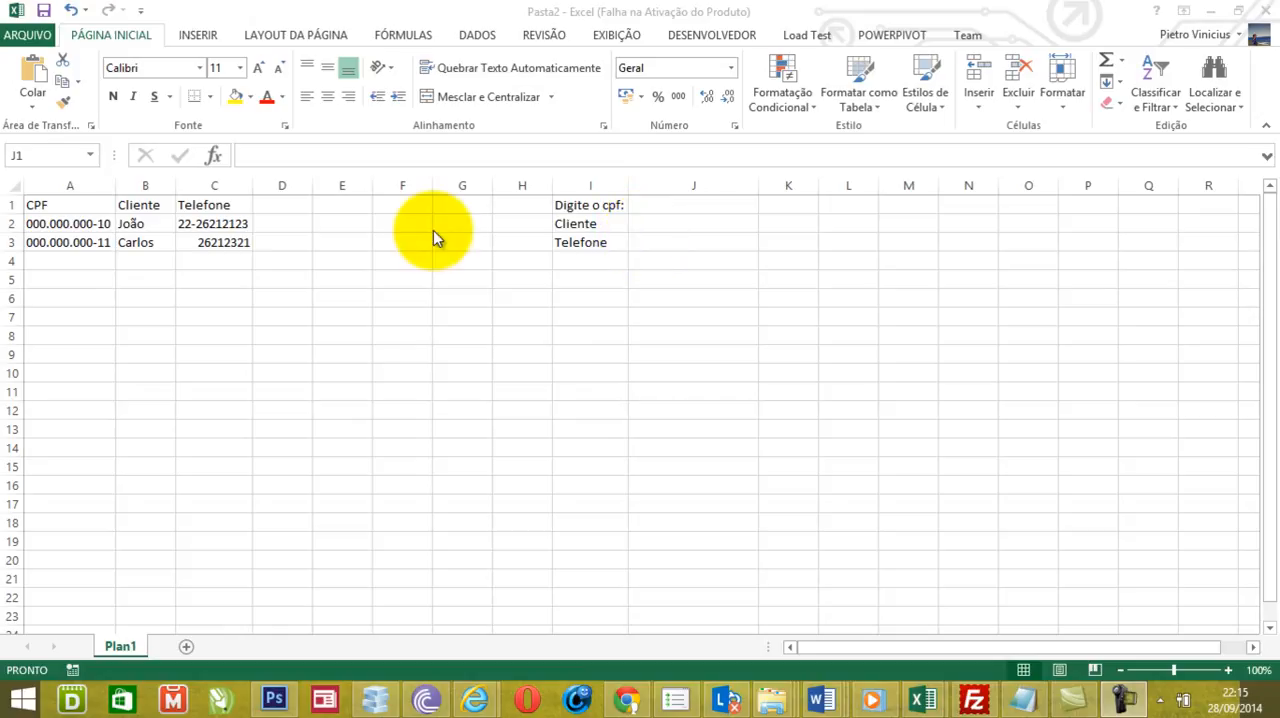
- In the Cliente result cell J2, enter =PROCV(J1;A:C;2;FALSO) to look up the client name by the CPF in J1
left_click(666, 225)
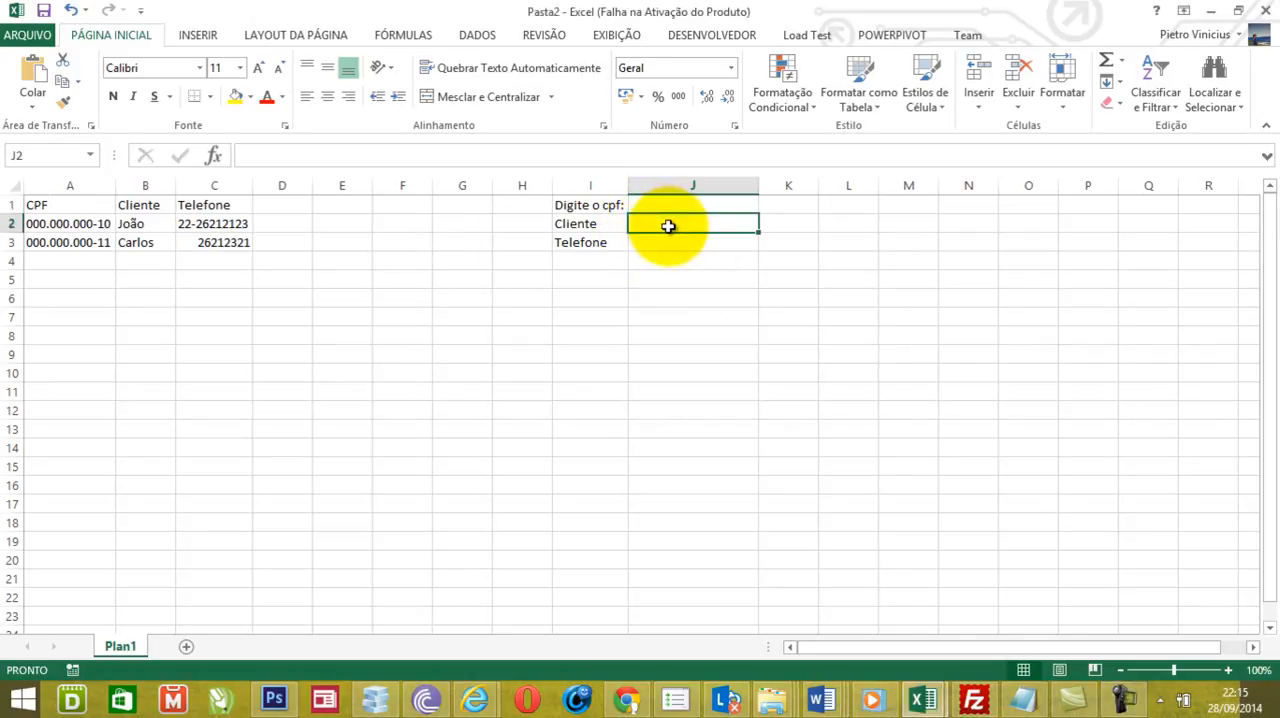
type("=procv(")
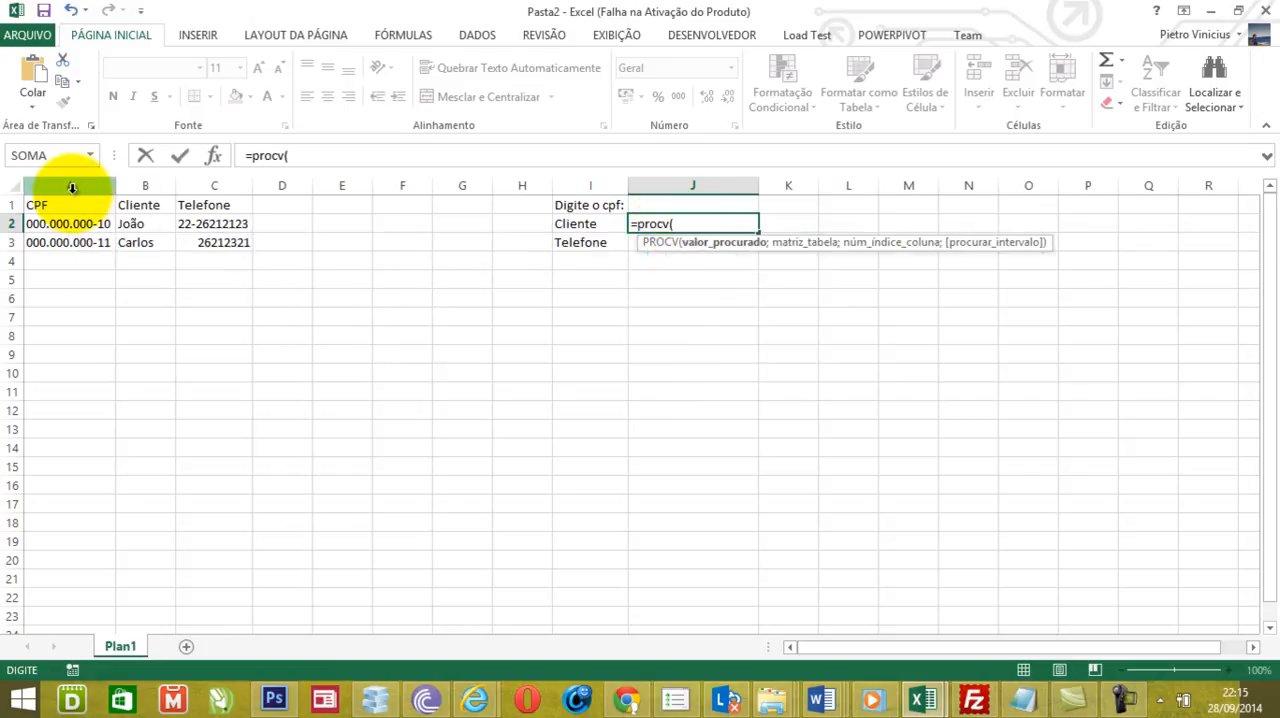
left_click(664, 200)
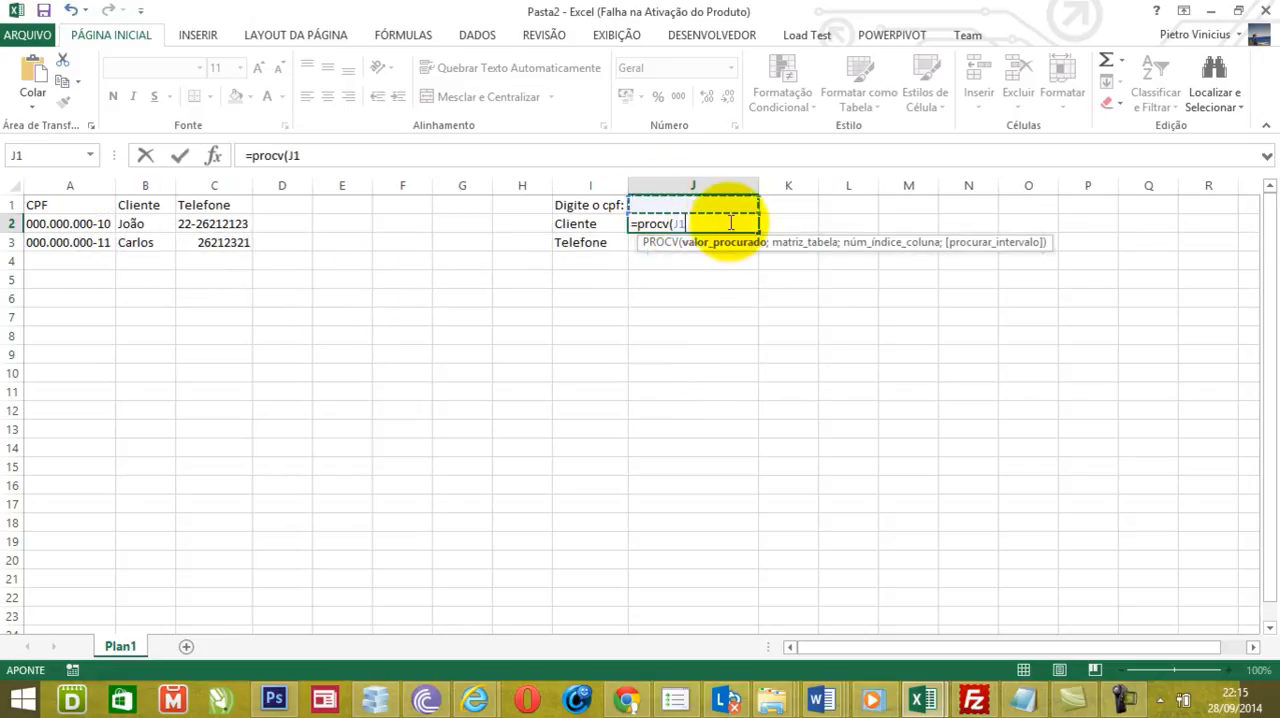
type(";")
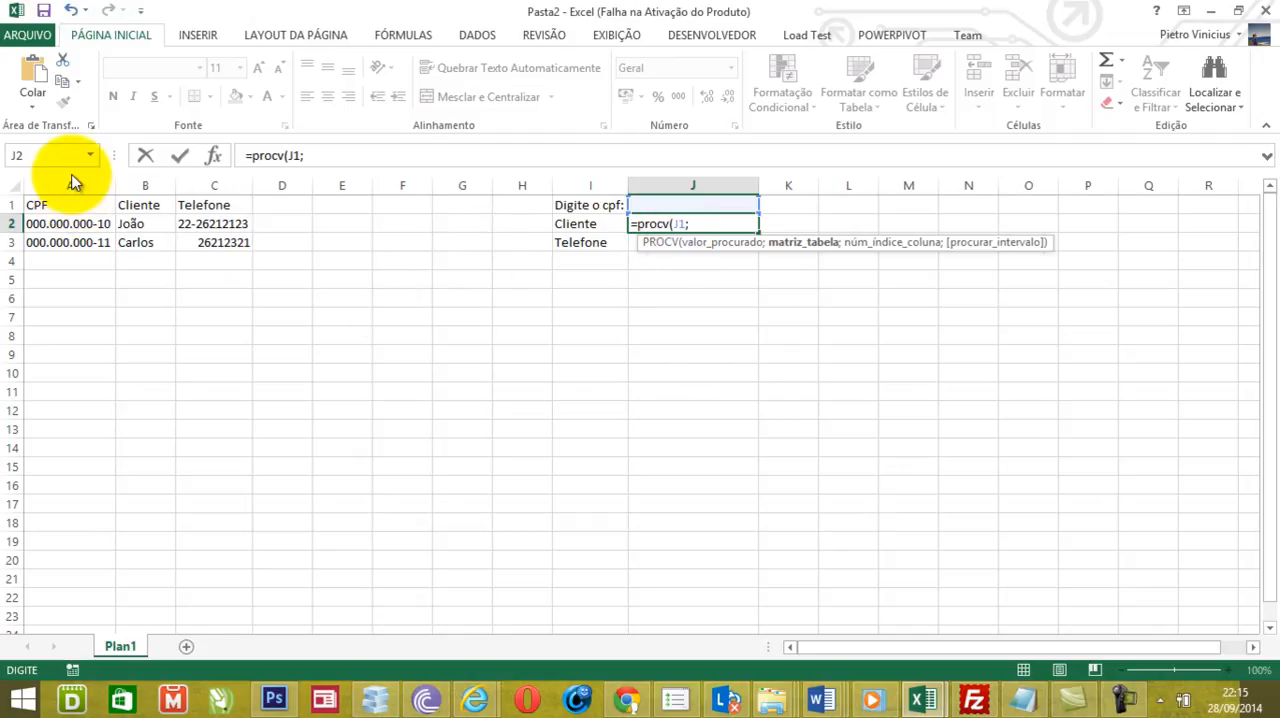
left_click_drag(70, 180, 233, 180)
type(";")
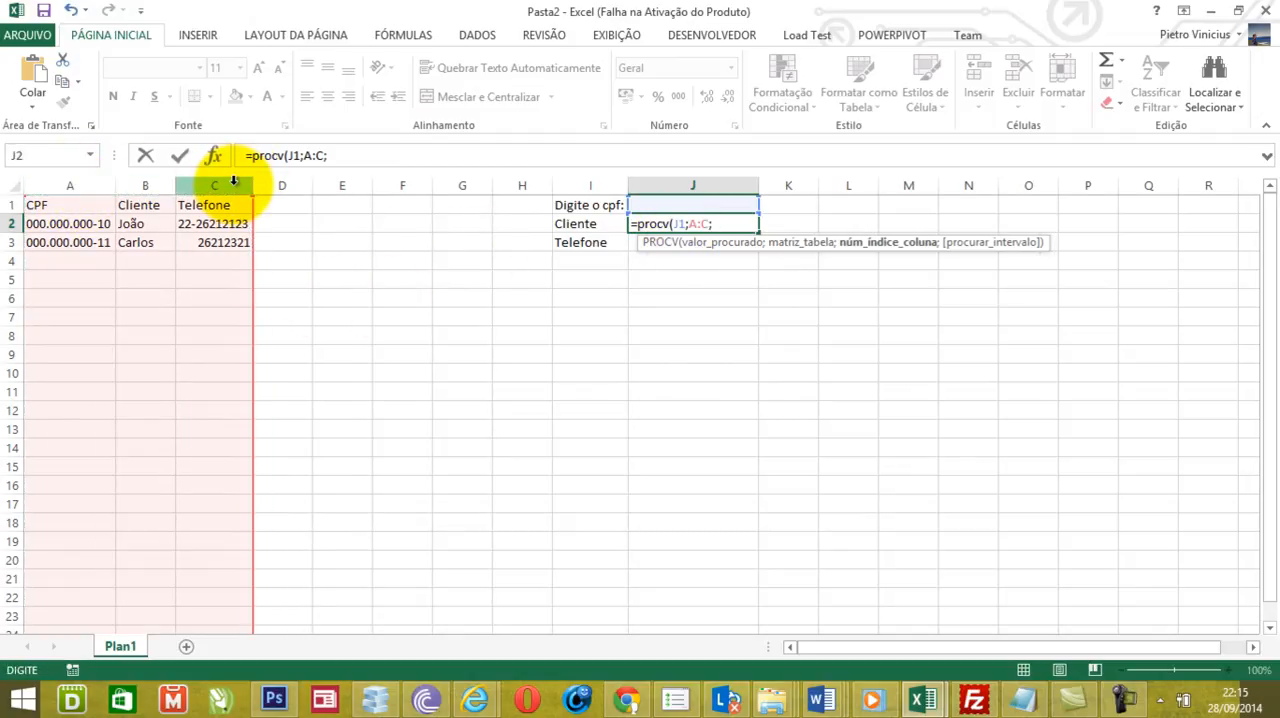
type("2;fal")
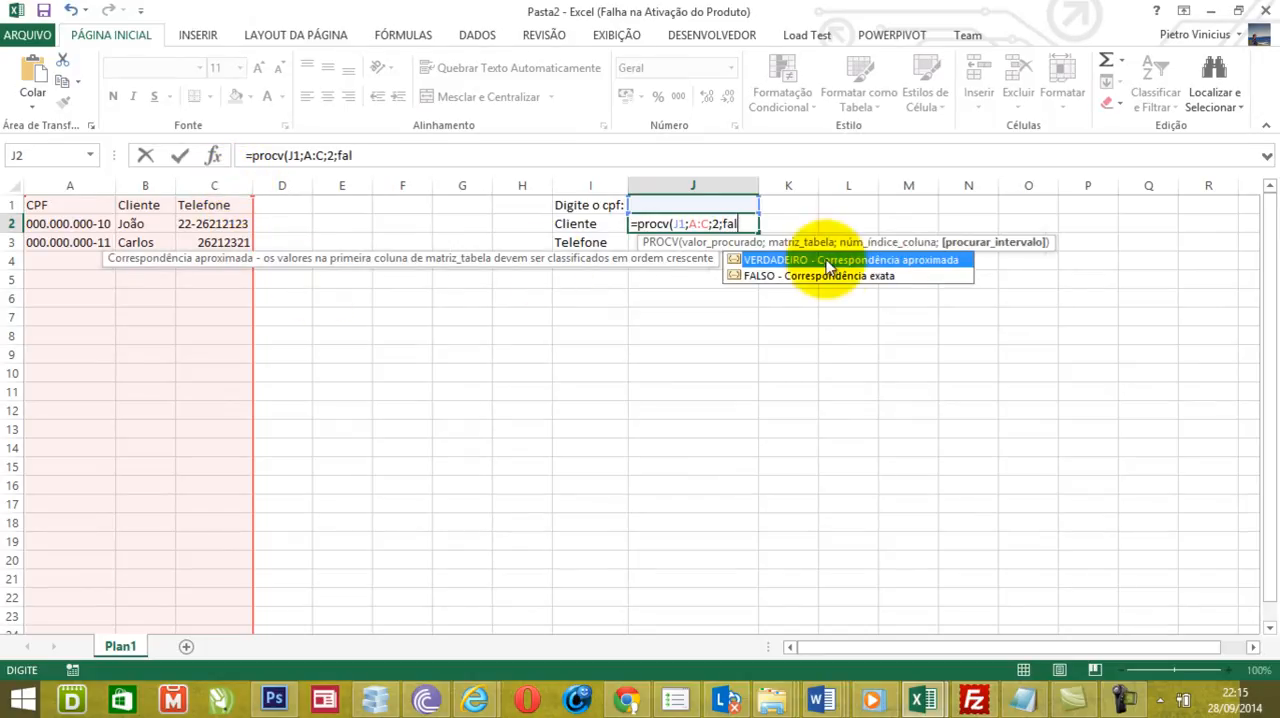
double_click(829, 274)
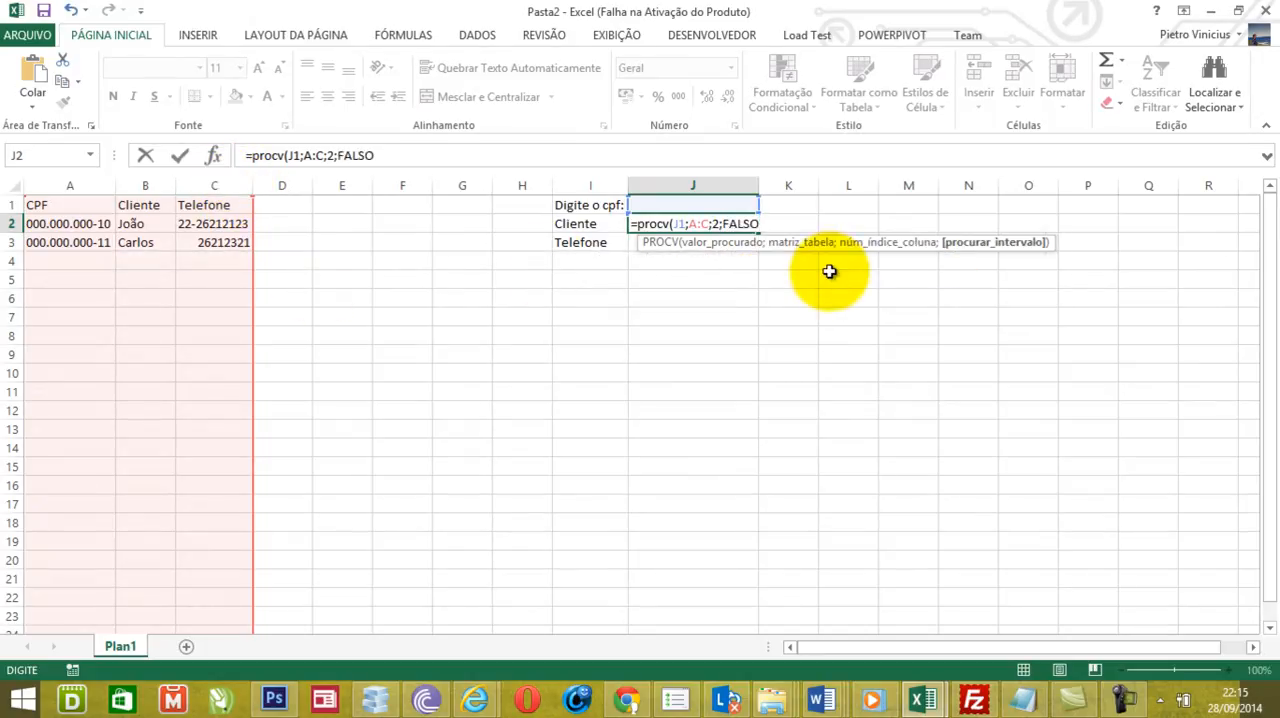
type(")")
key("Return")
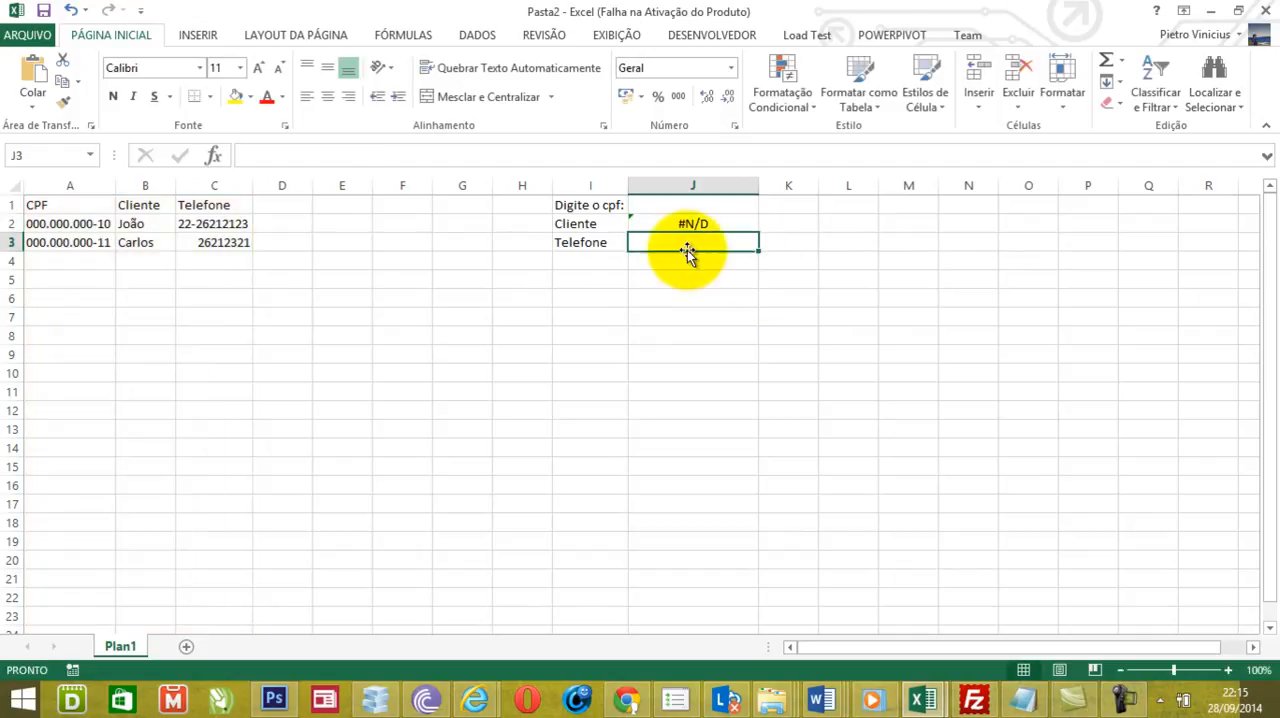
- In the Telefone result cell J3, enter =PROCV(J1;A:C;3;FALSO) to look up the phone by the CPF in J1
type("=pe")
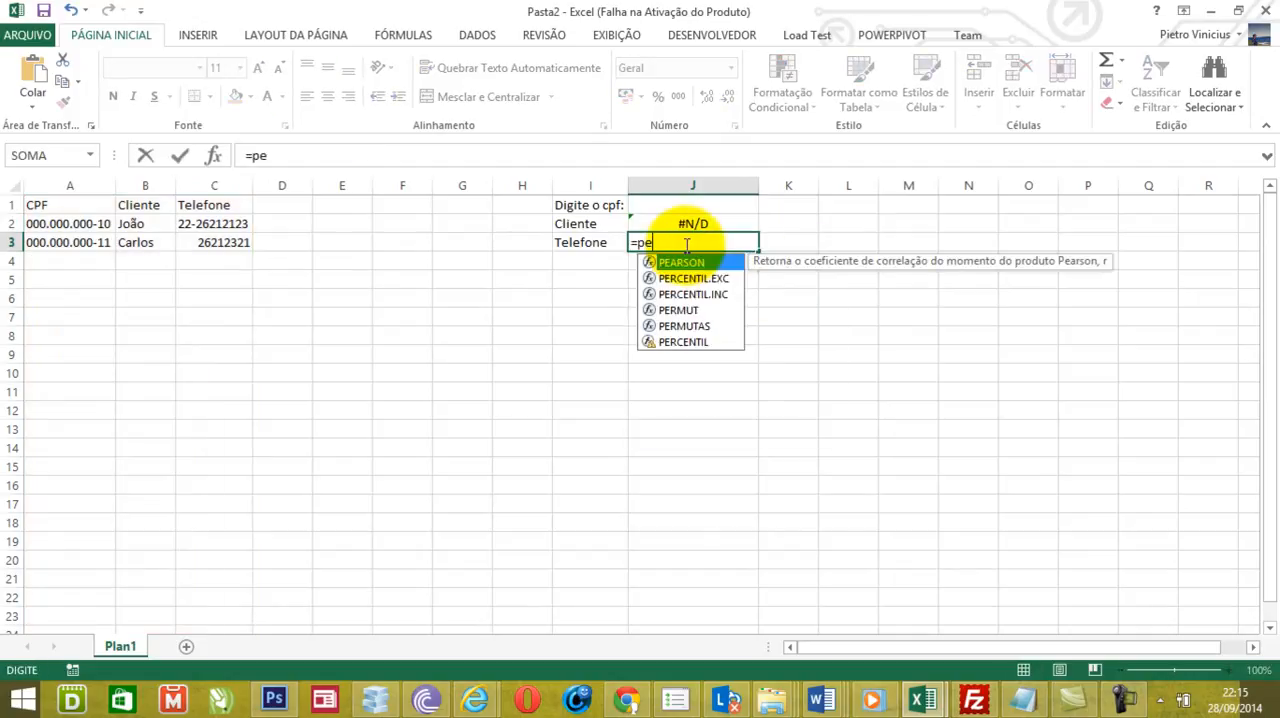
key("BackSpace")
type("rocv(")
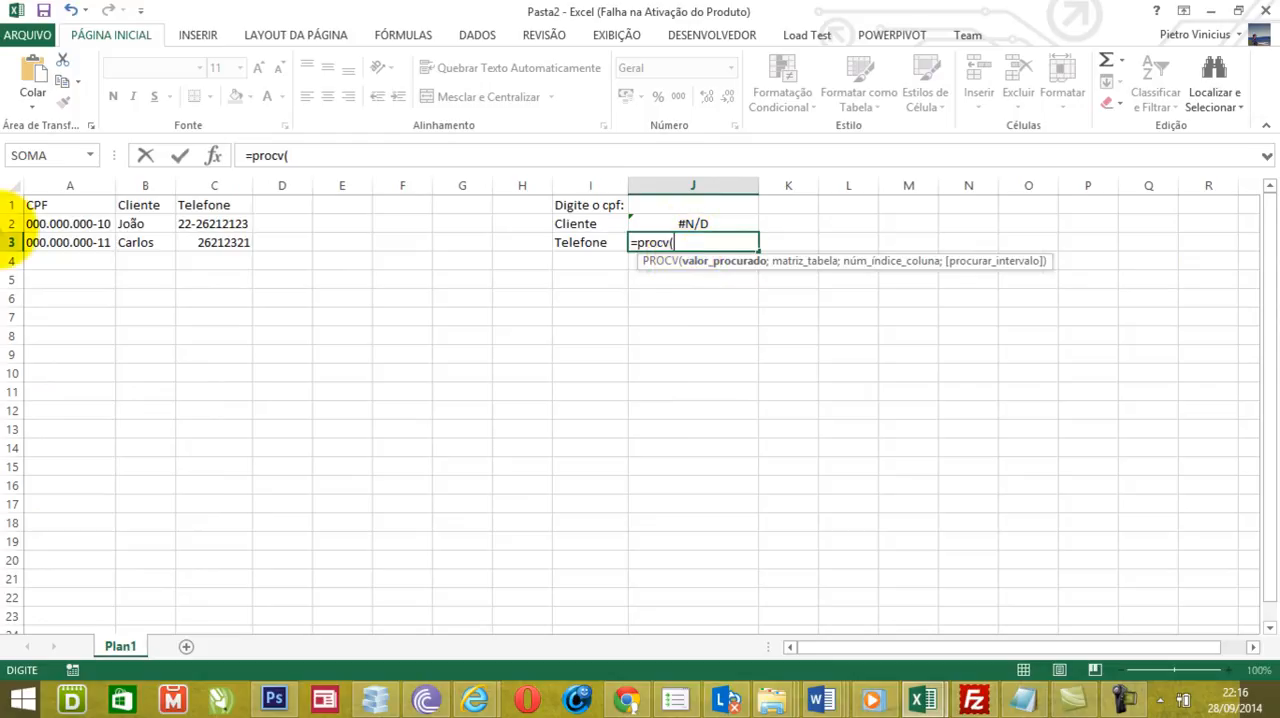
left_click(668, 205)
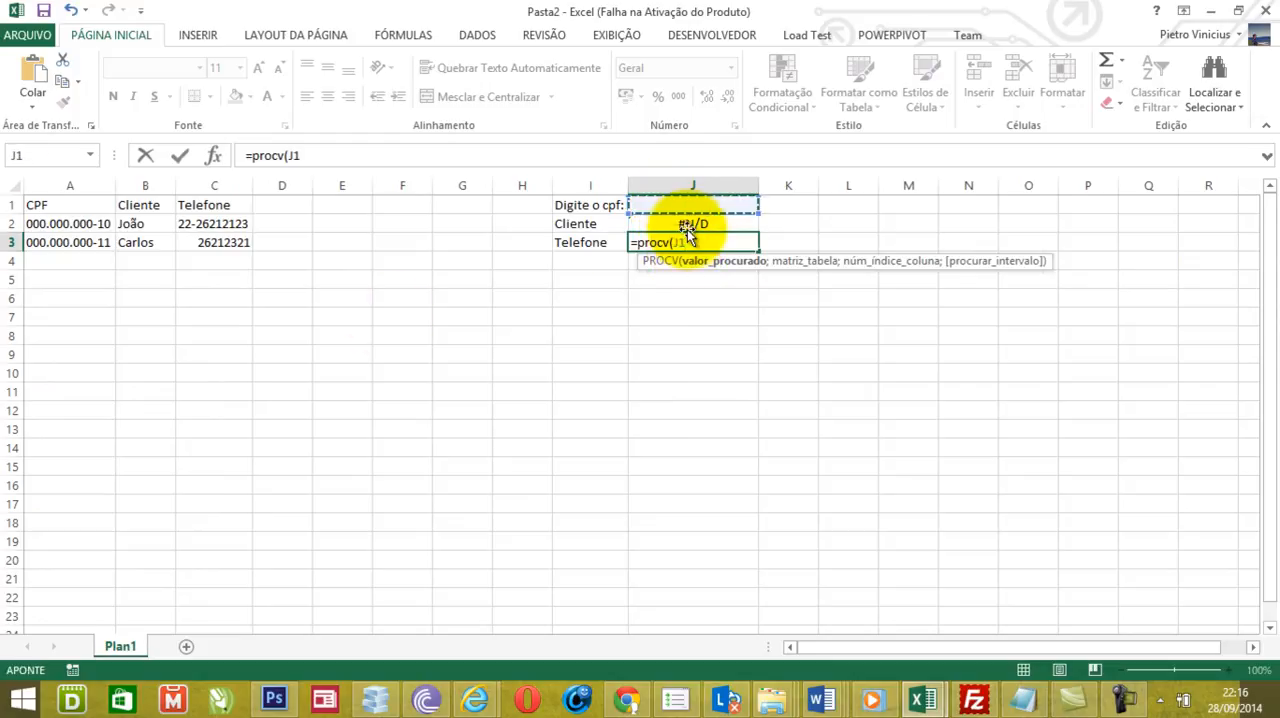
type(";")
left_click_drag(71, 189, 199, 185)
type(";")
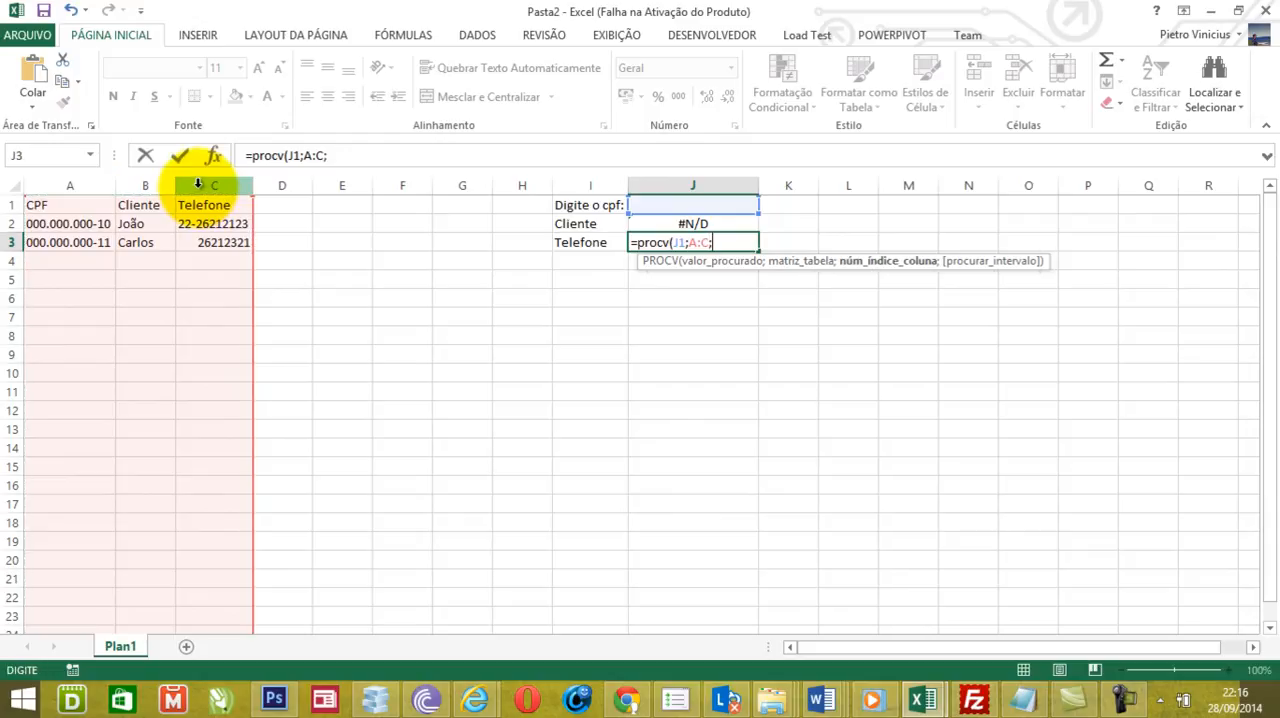
type("3;falso")
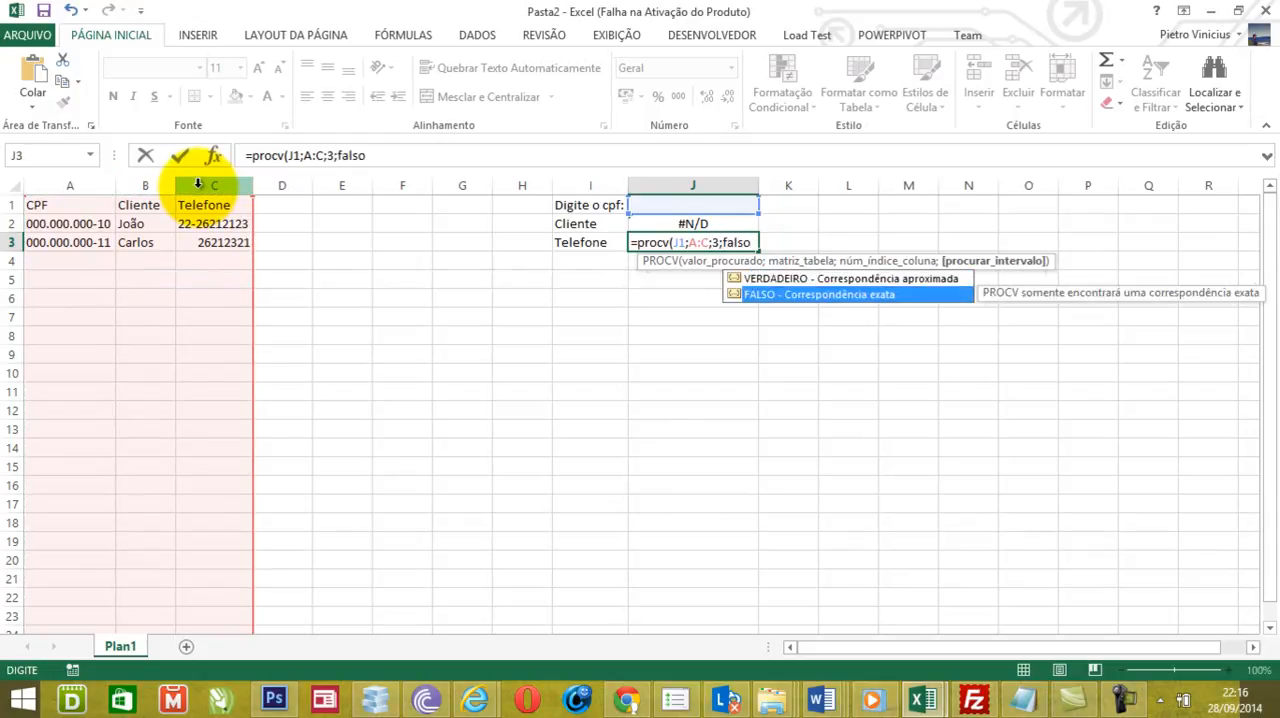
key("Tab")
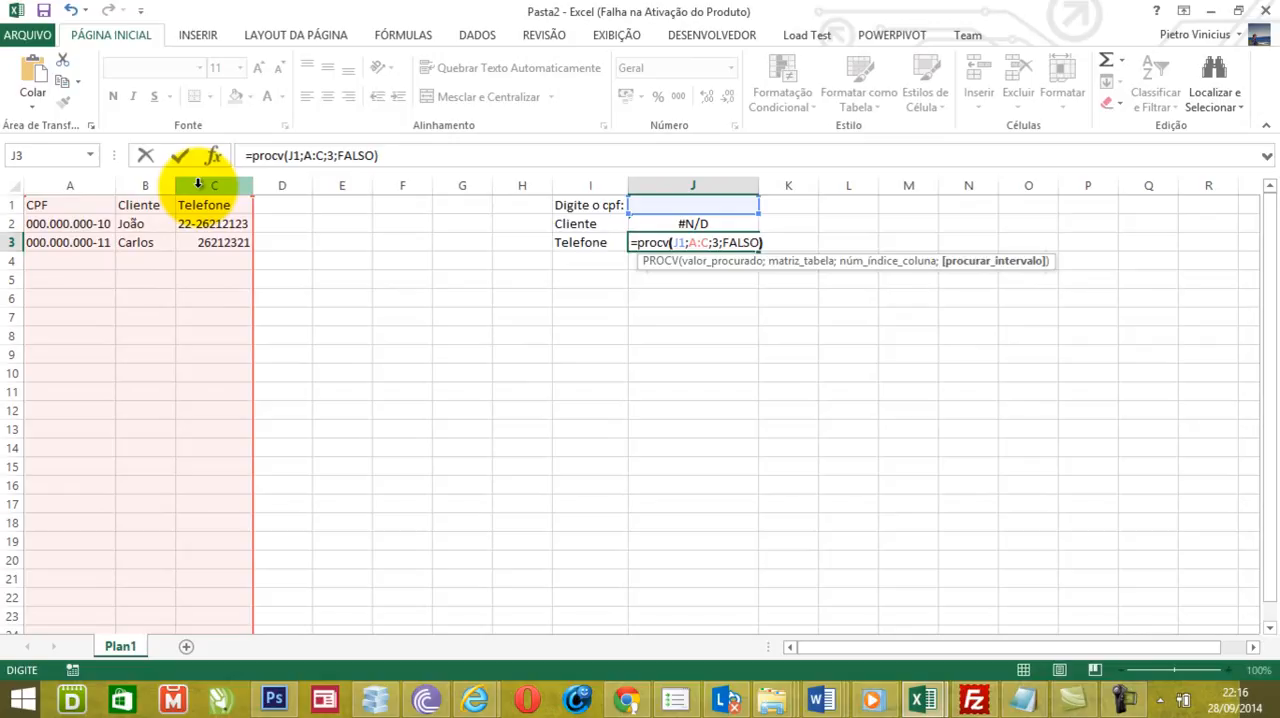
type(")")
key("Return")
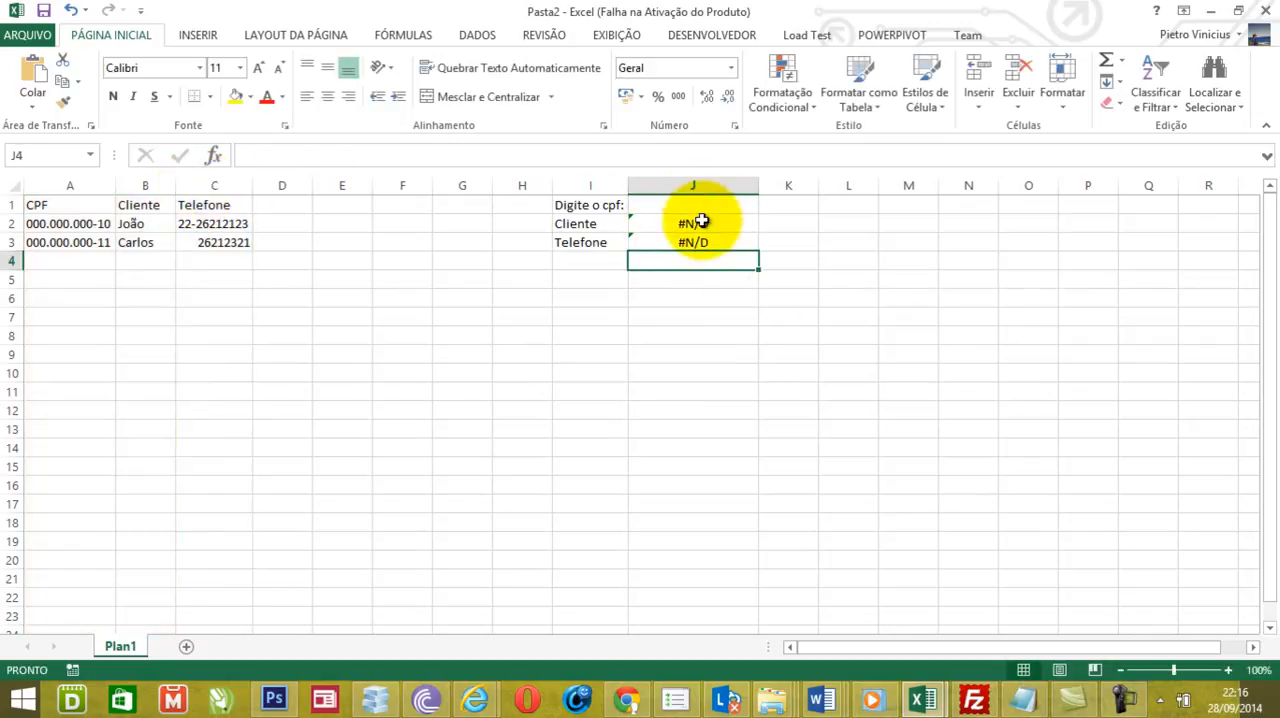
- Copy the CPF from A2 into the CPF input cell J1 to test the lookups
left_click(97, 220)
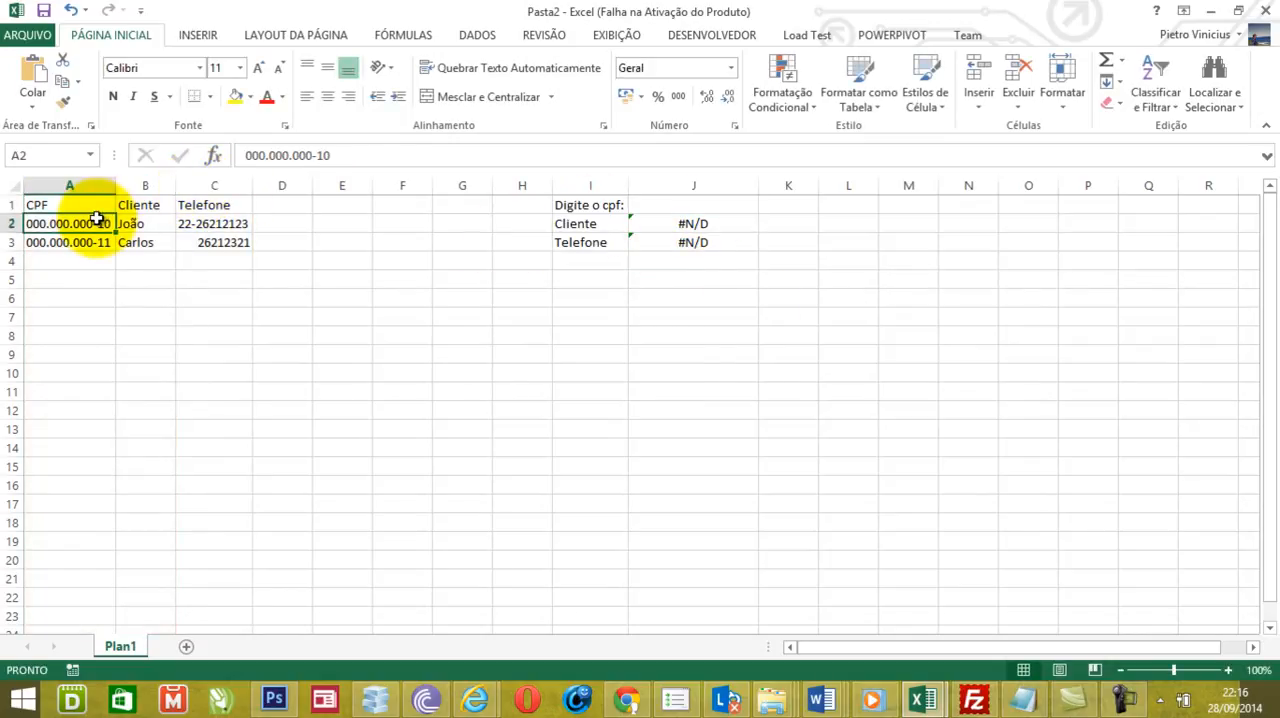
key("ctrl+c")
left_click(680, 206)
key("ctrl+v")
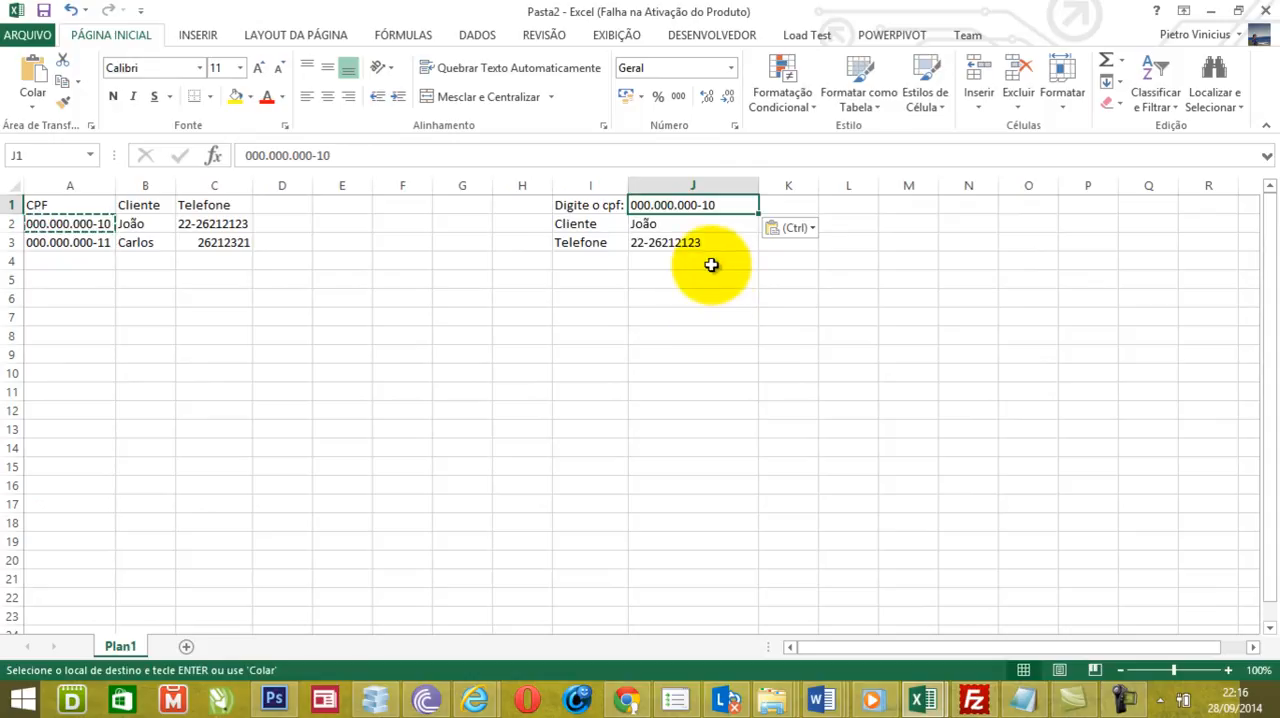
- Change the CPF in J1 to 000.000.000-15 to test an unregistered value, and clear the cell again
left_click(726, 205)
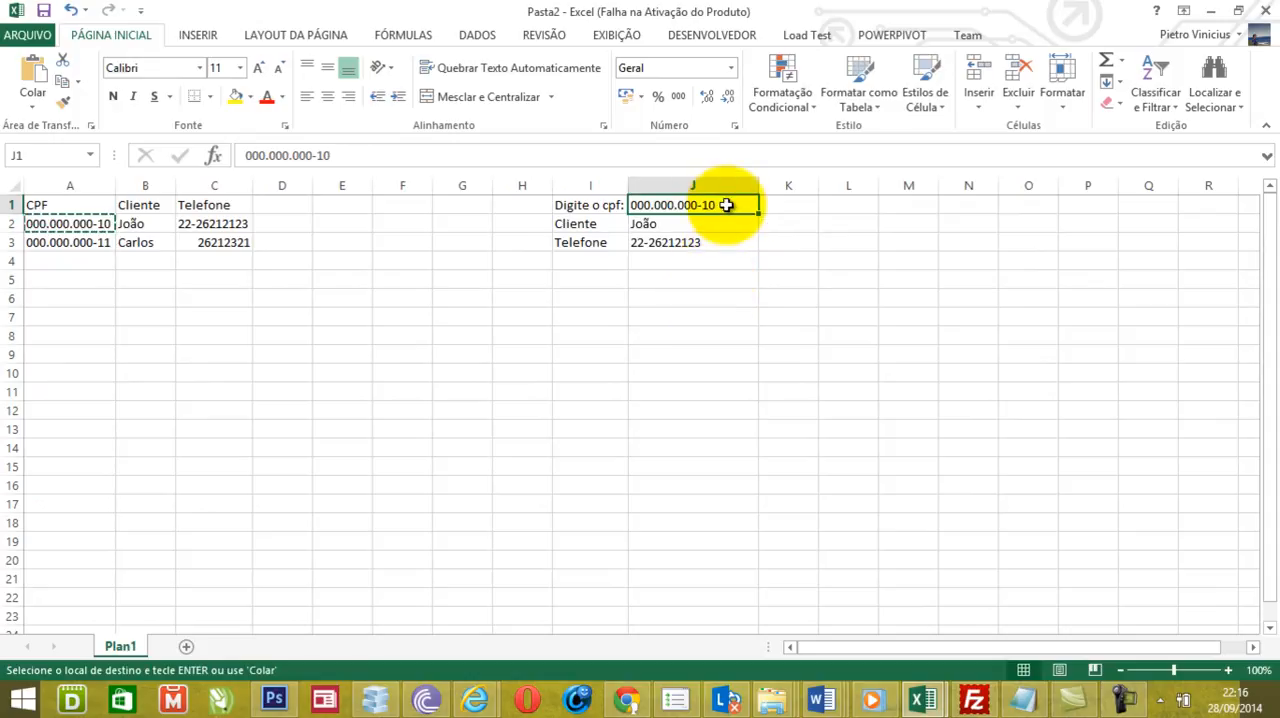
double_click(726, 205)
key("BackSpace")
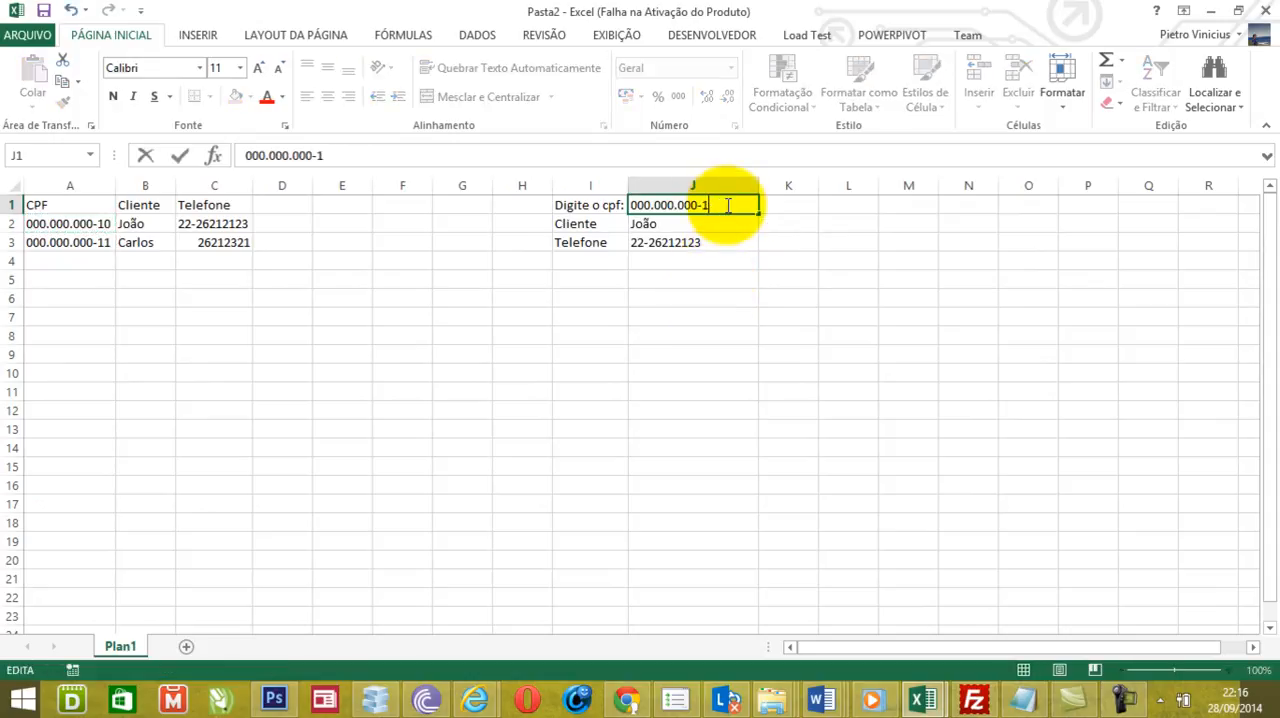
key("Return")
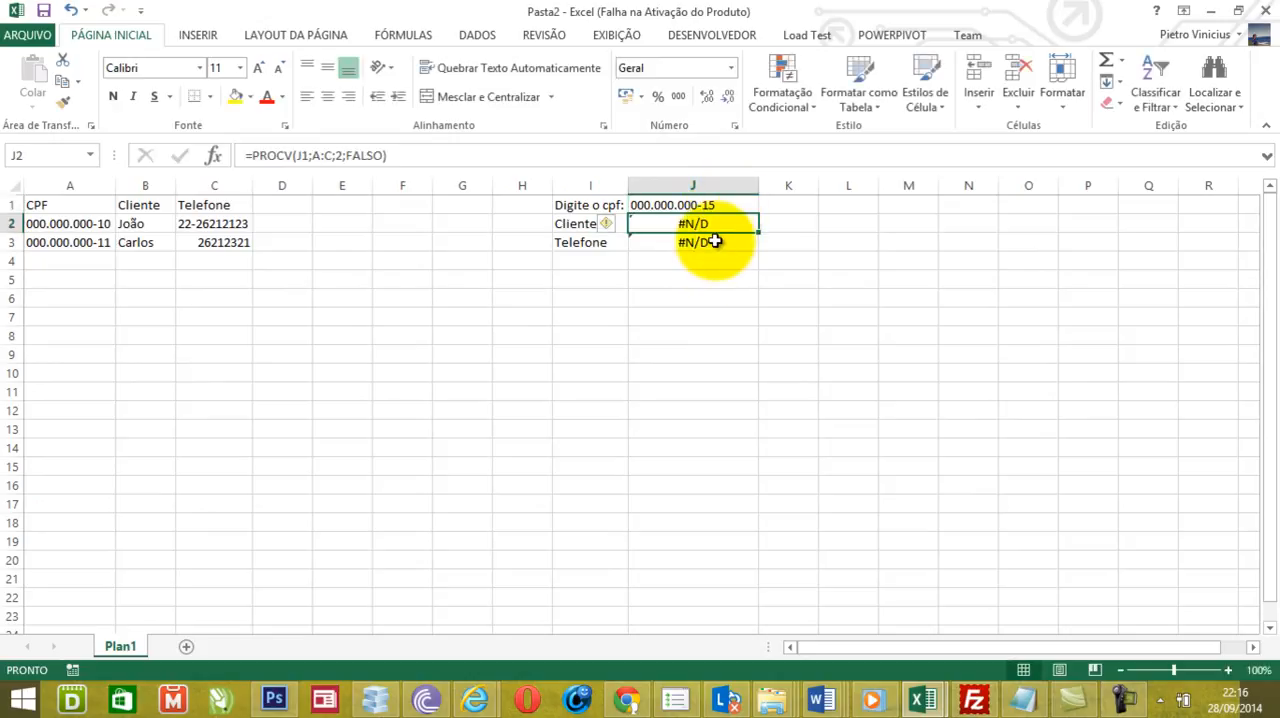
left_click(709, 205)
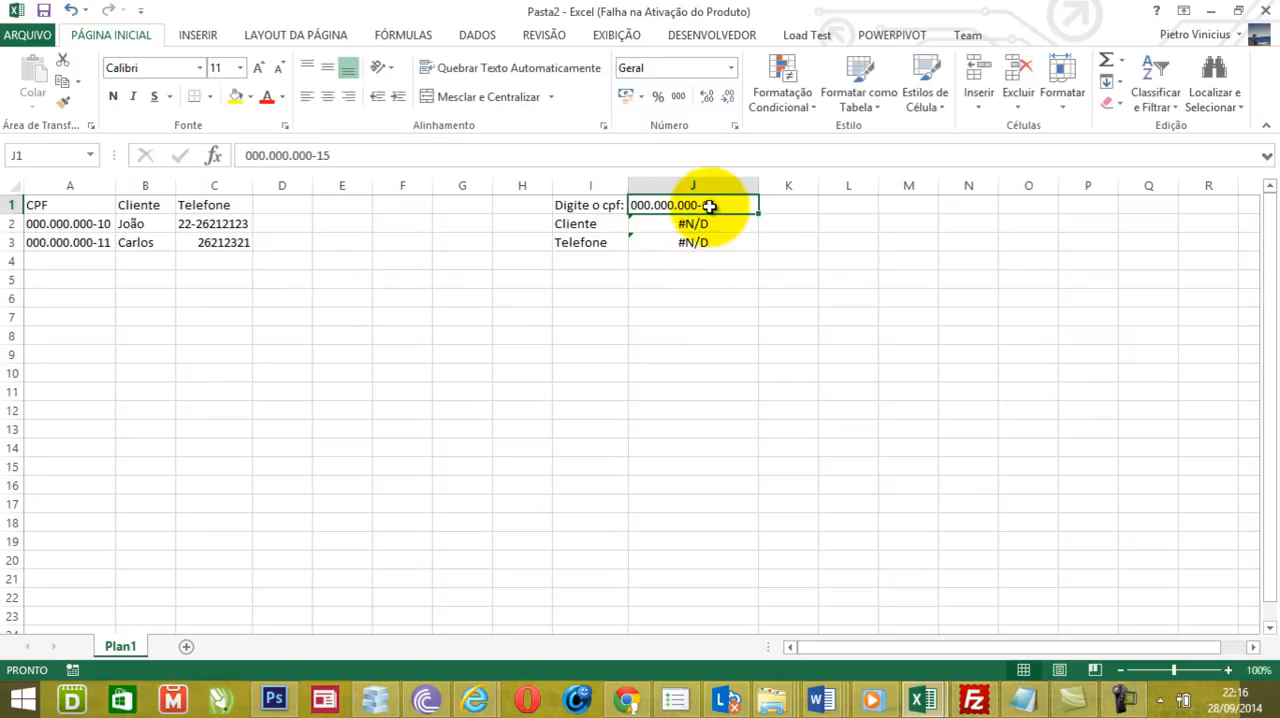
key("Delete")
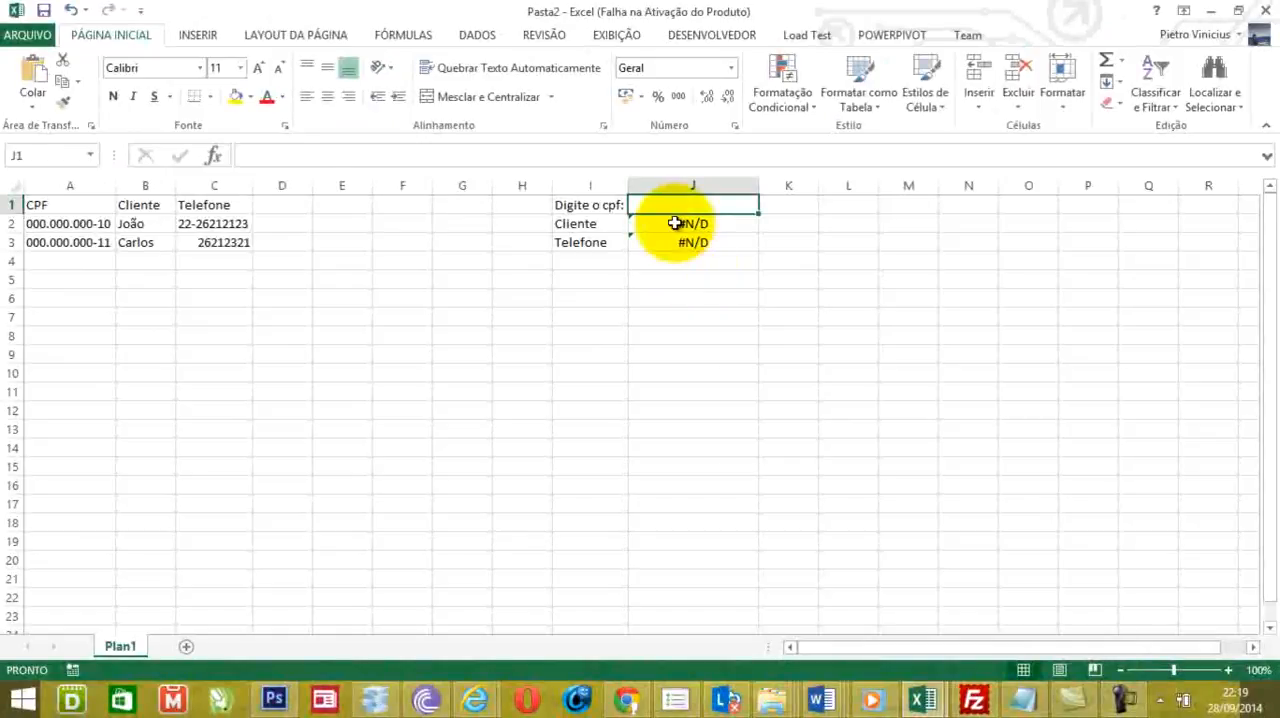
- Rewrite J2's formula as =se(éerros( wrapped around the pasted PROCV(J1;A:C;2;FALSO) lookup
left_click(675, 222)
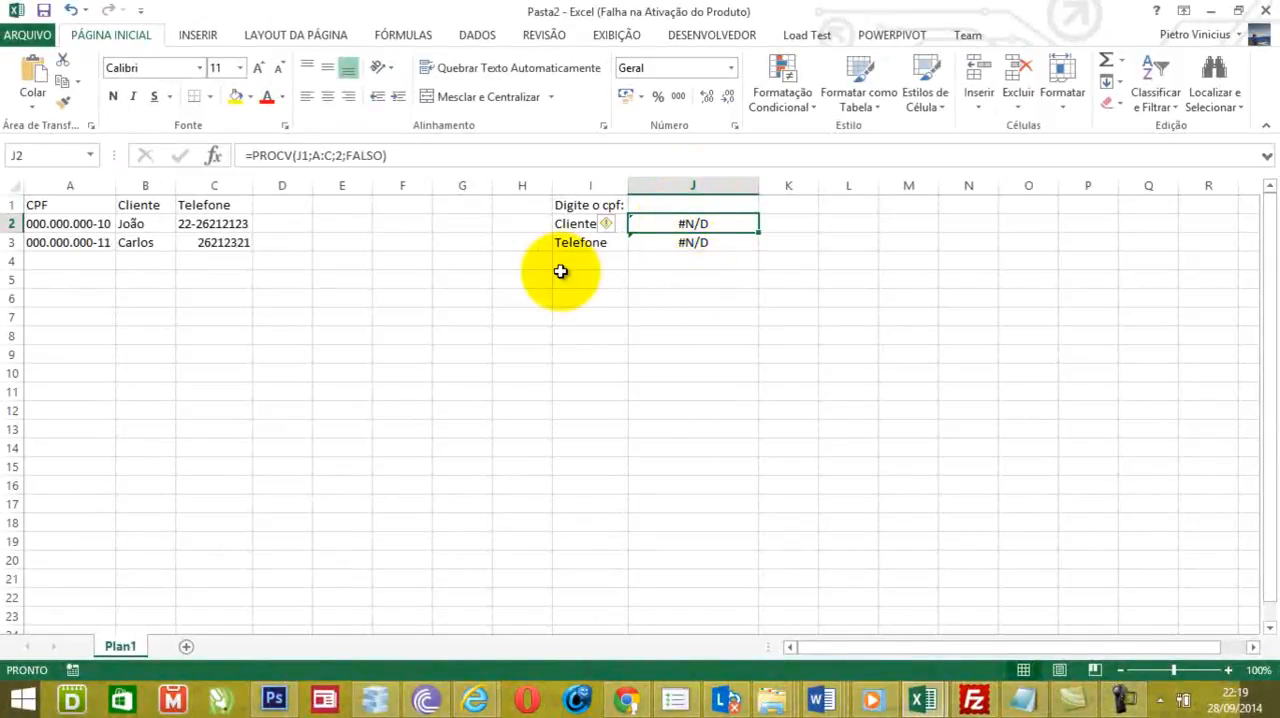
left_click_drag(452, 155, 234, 149)
key("ctrl+c")
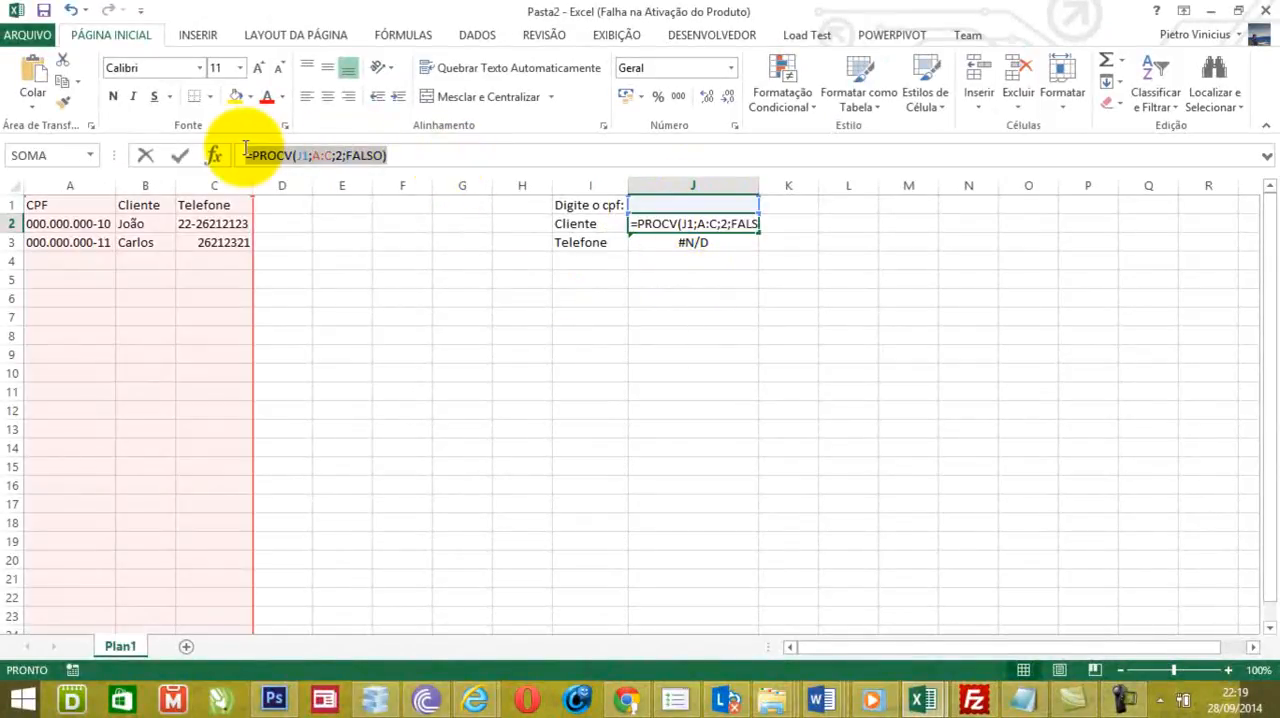
key("BackSpace")
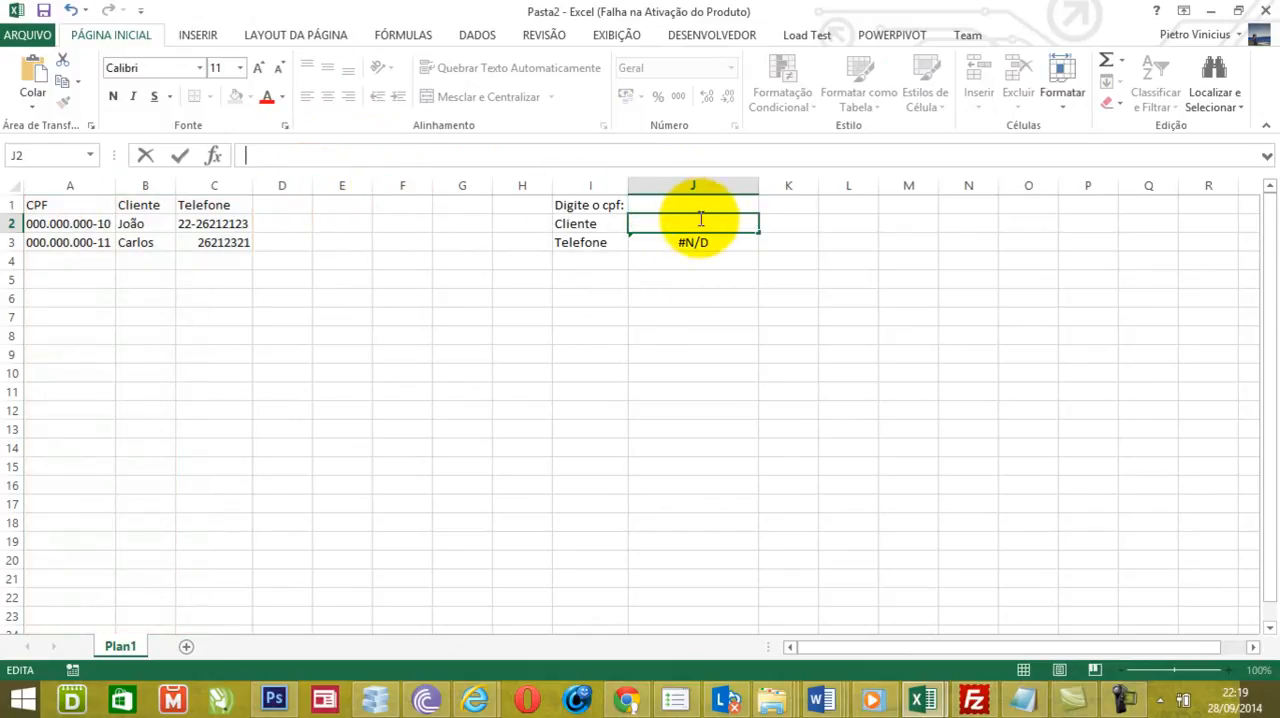
type("=se")
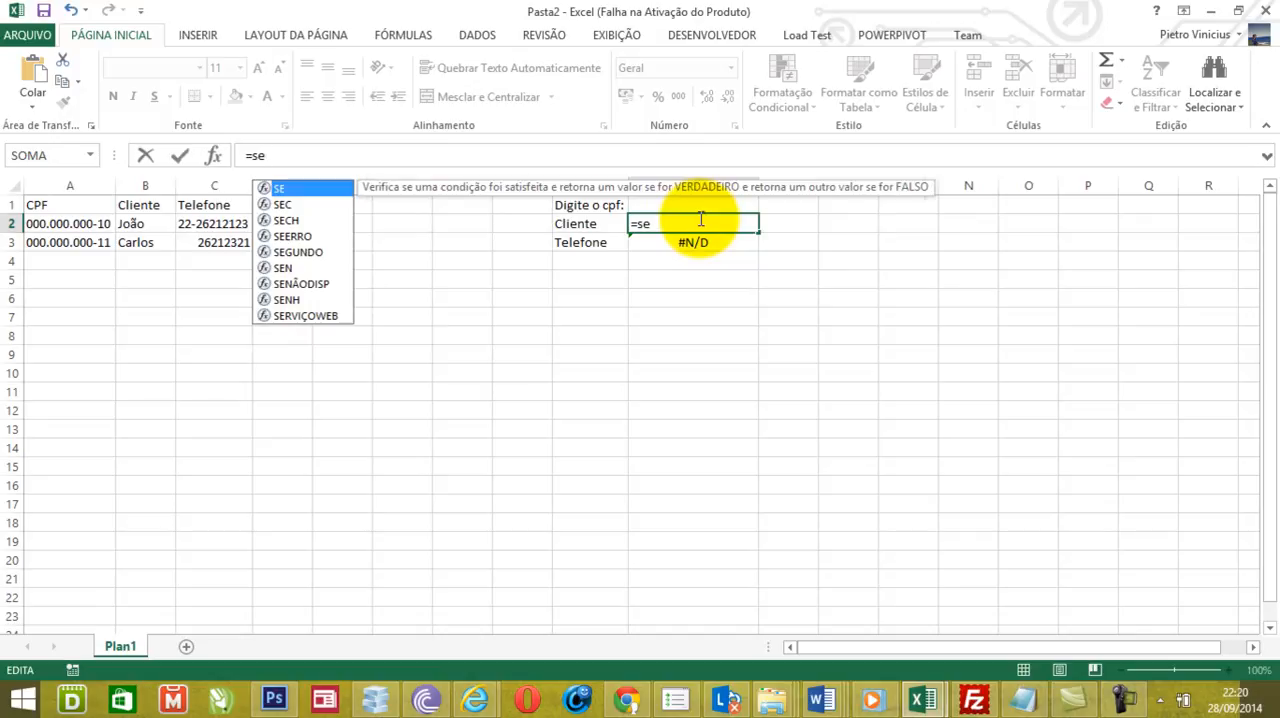
type("(é")
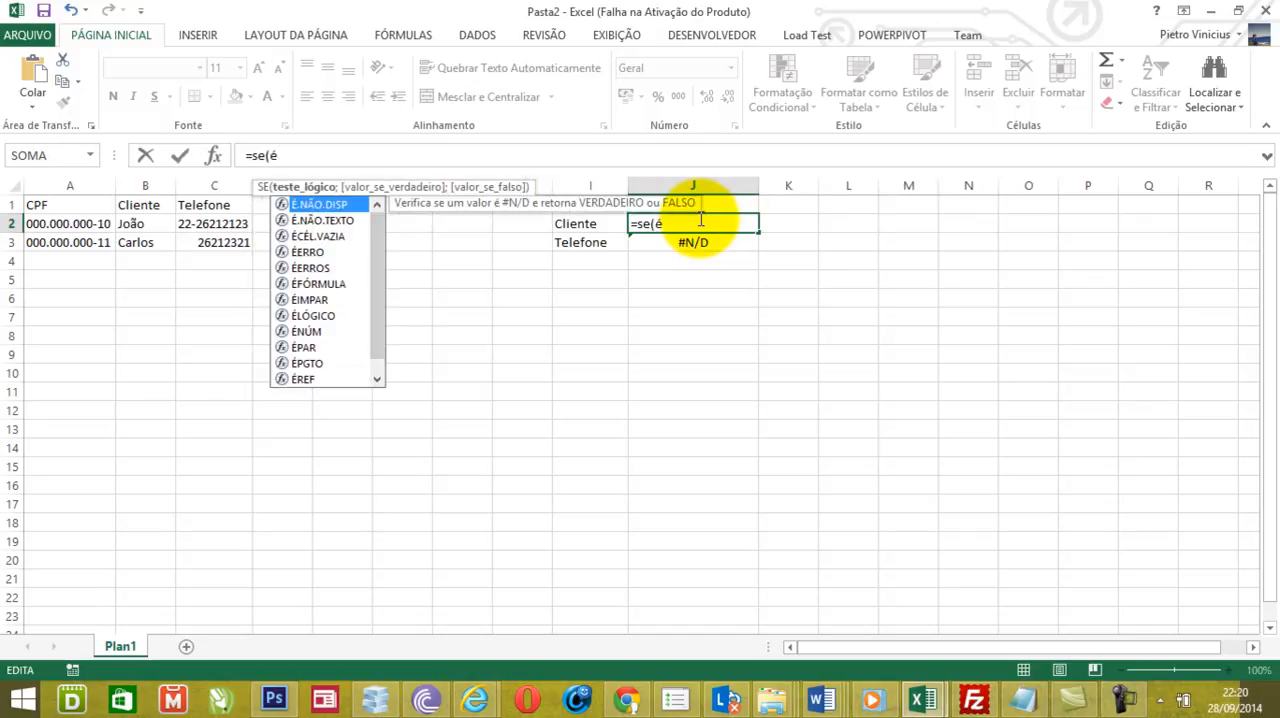
type("erro")
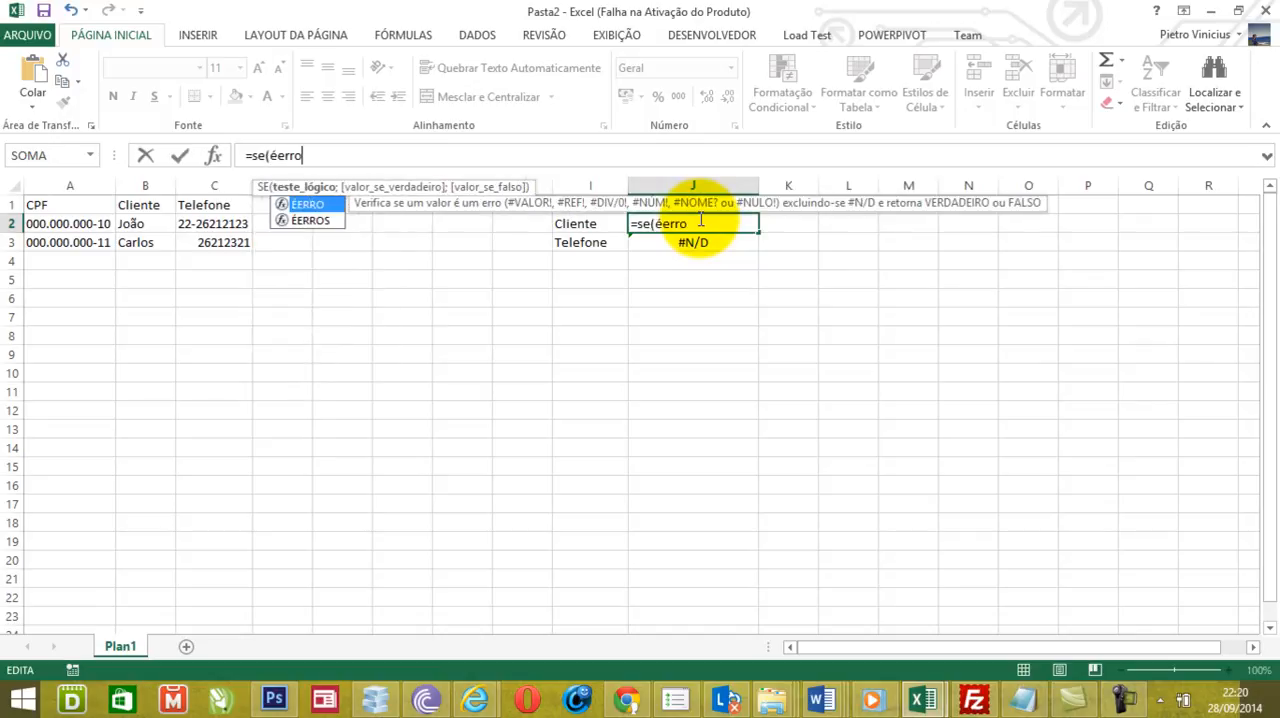
type("s(")
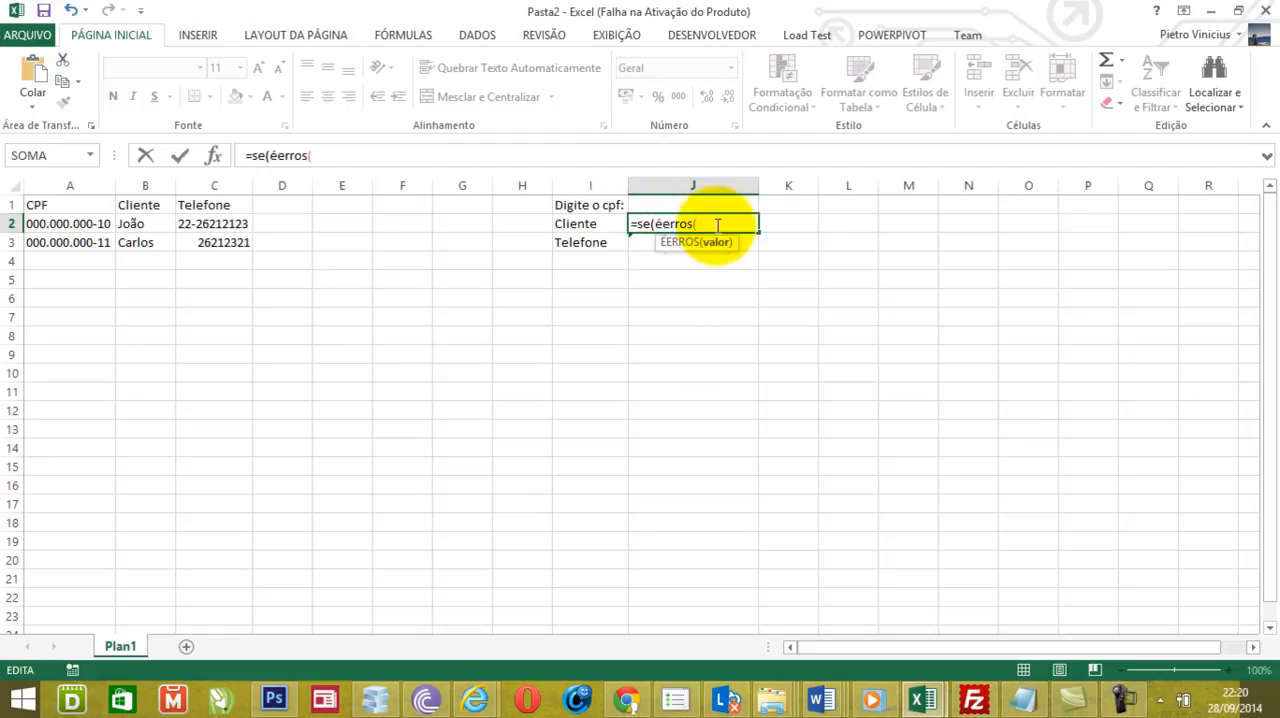
key("ctrl+v")
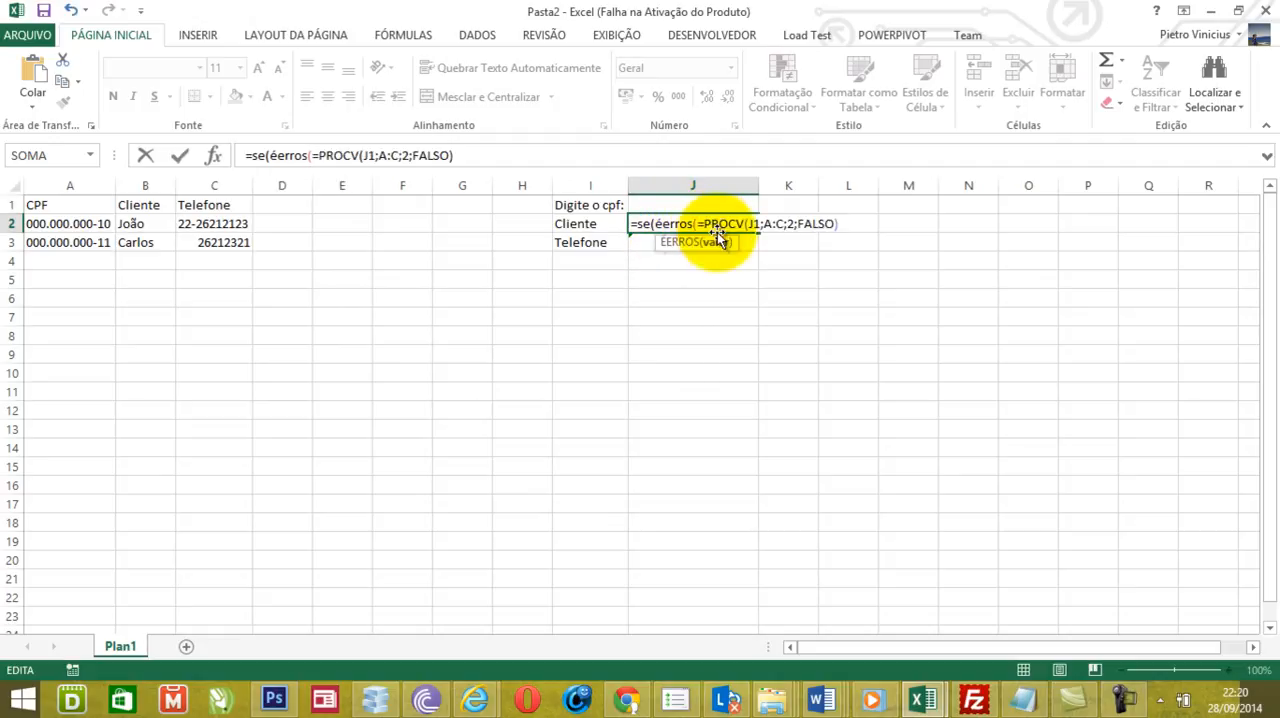
key("BackSpace")
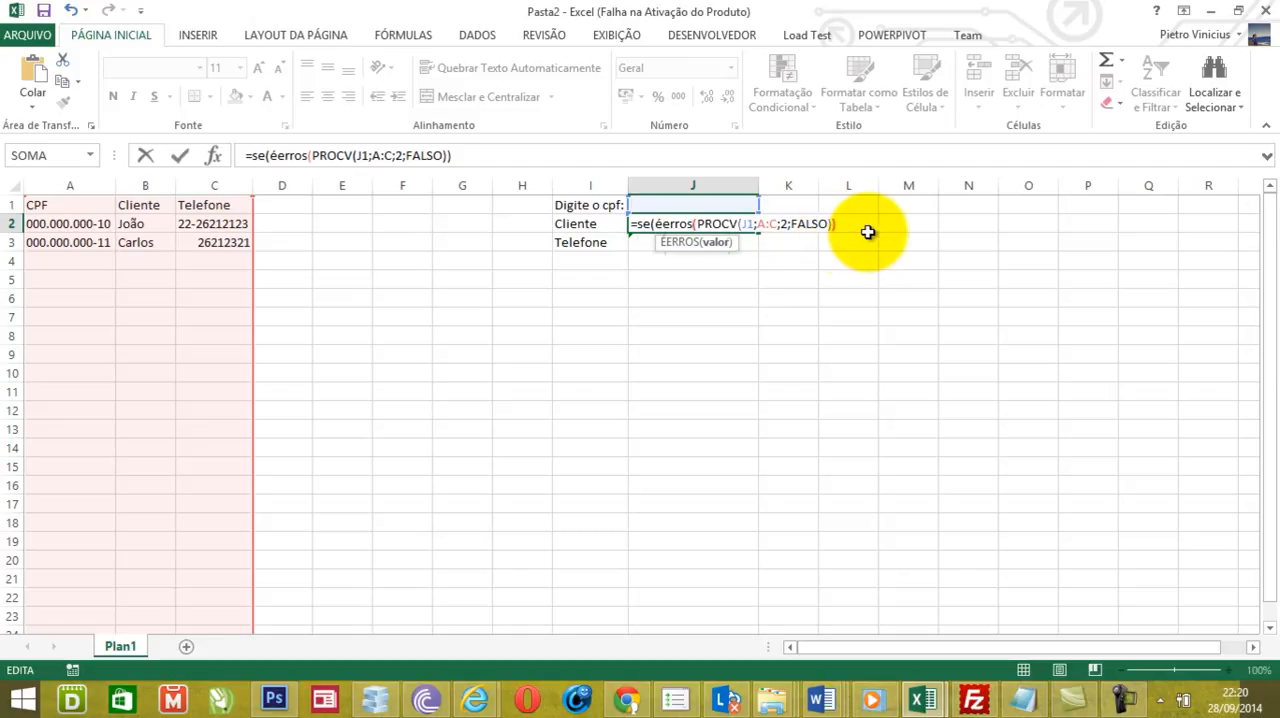
- Continue J2's formula by closing the ÉERROS test and adding "Não cadastrado" as the error-case result
type(")")
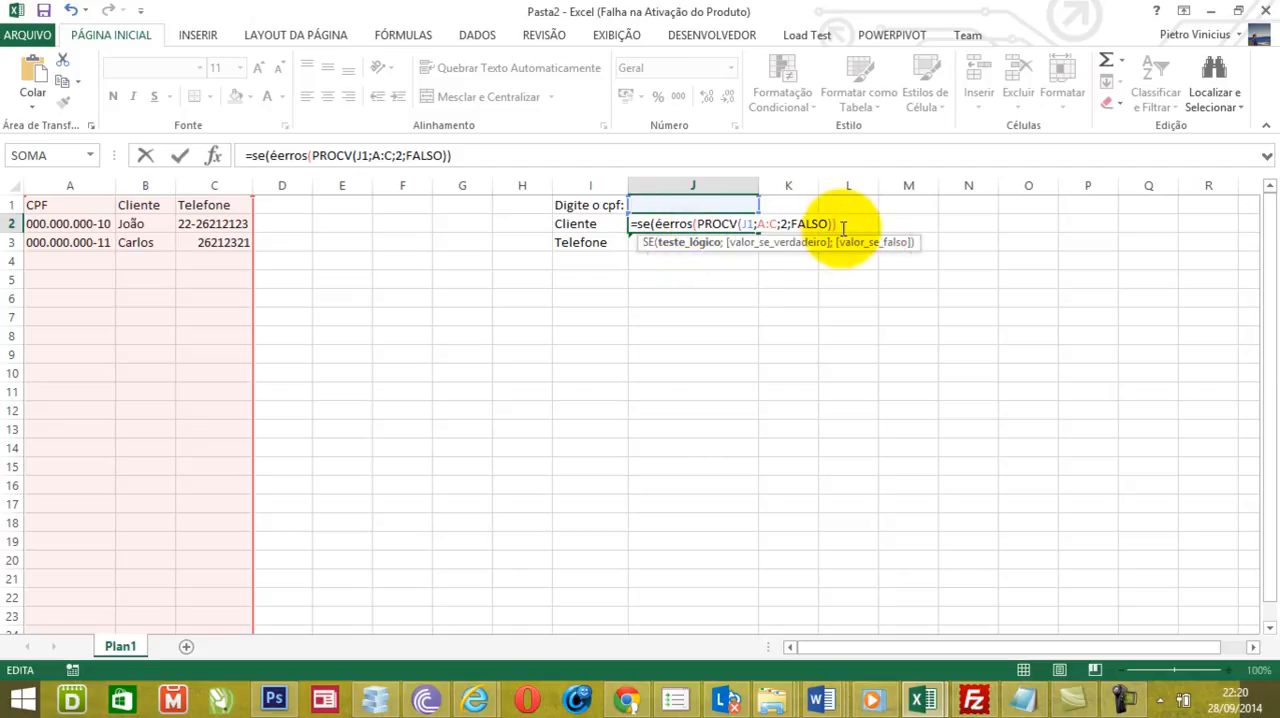
type(";")
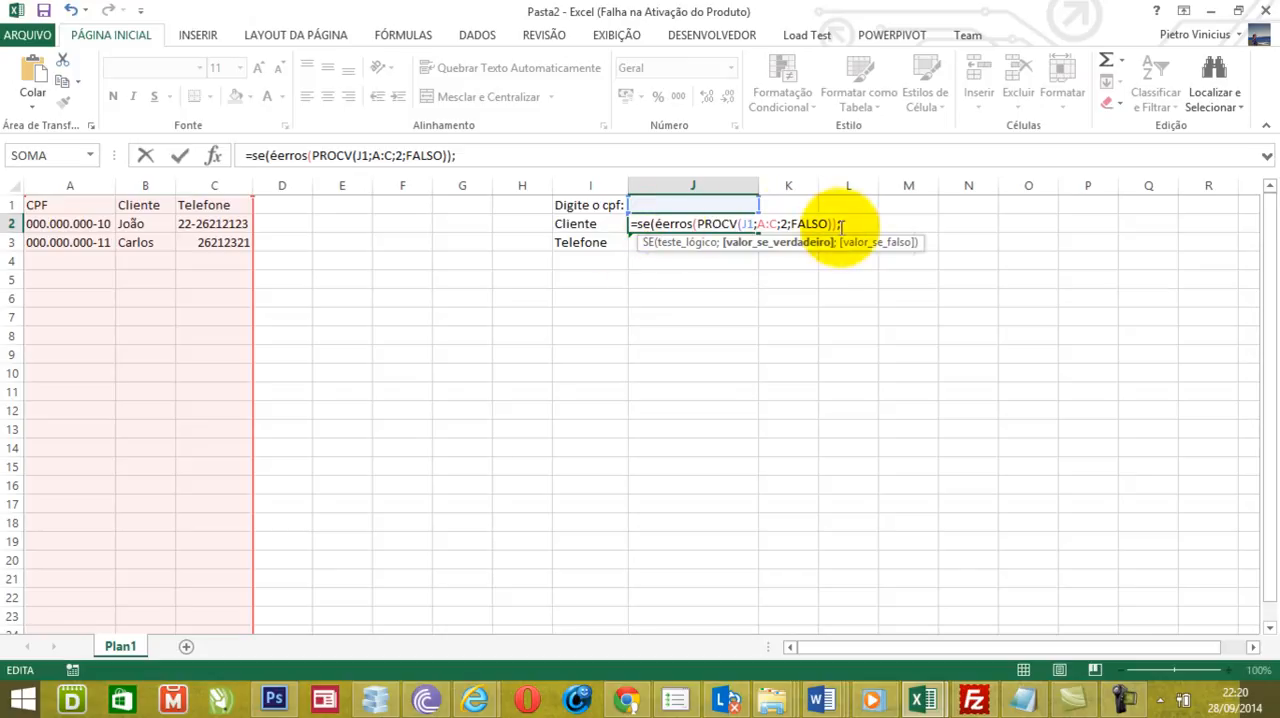
type("\"")
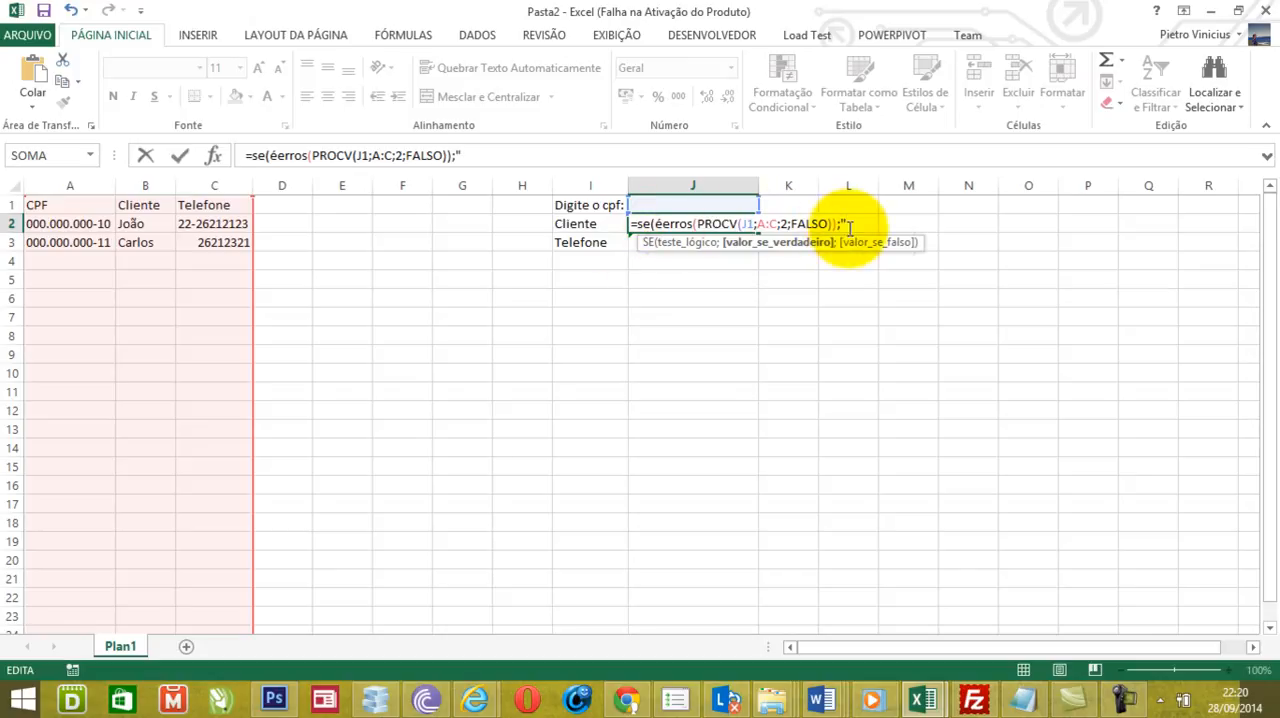
type("Não cadastrado")
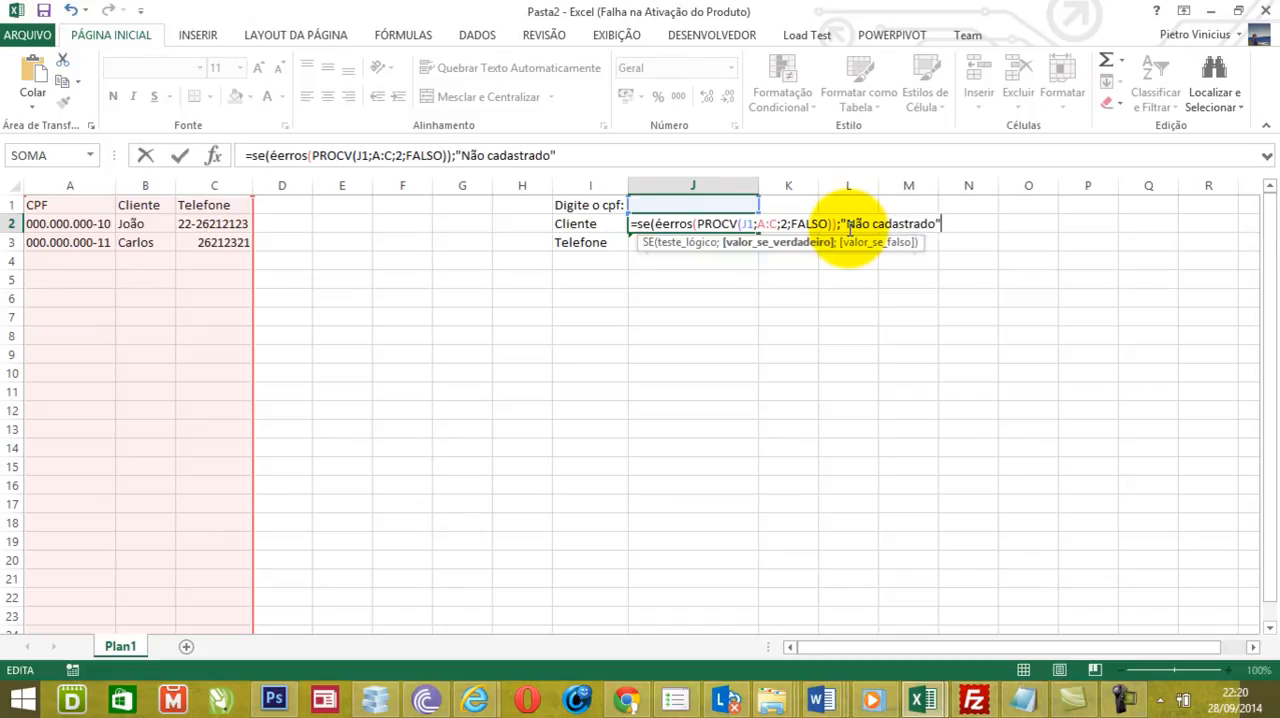
type("\";")
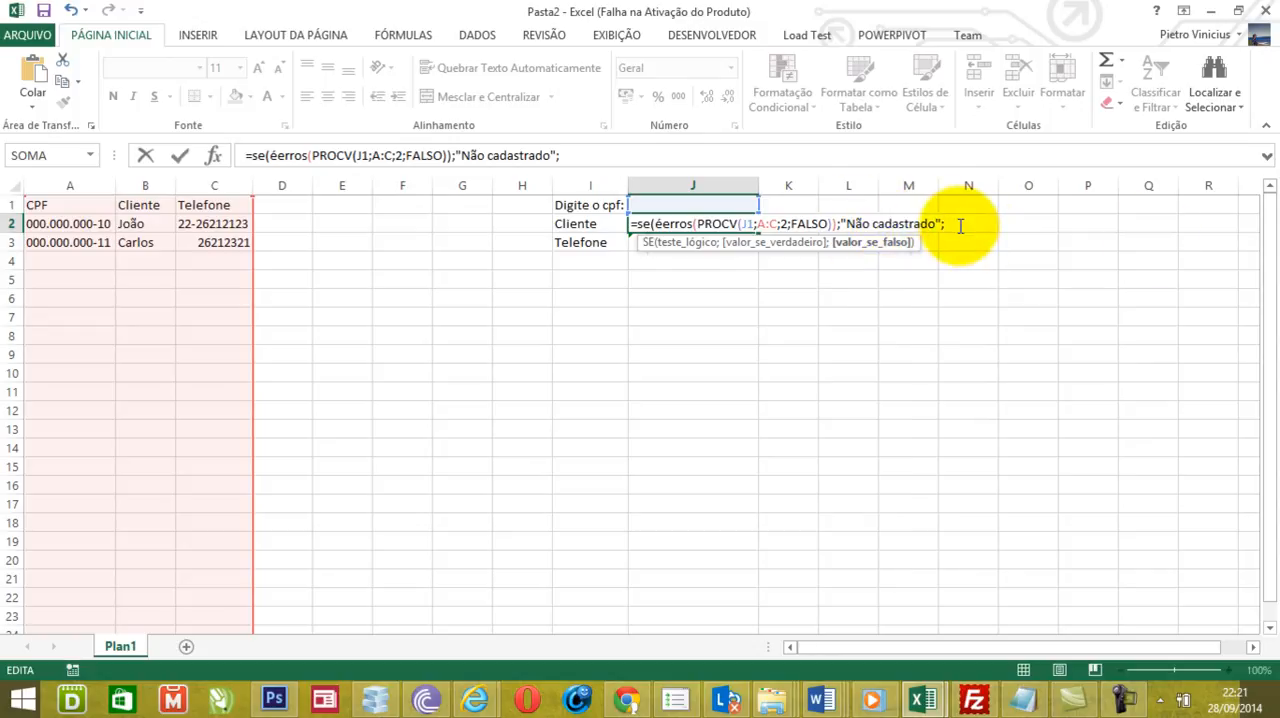
- Paste PROCV(J1;A:C;2;FALSO) as the final argument without its equals sign, close the SE and confirm J2's formula
type("=PROCV(J1;A:C;2;FALSO)")
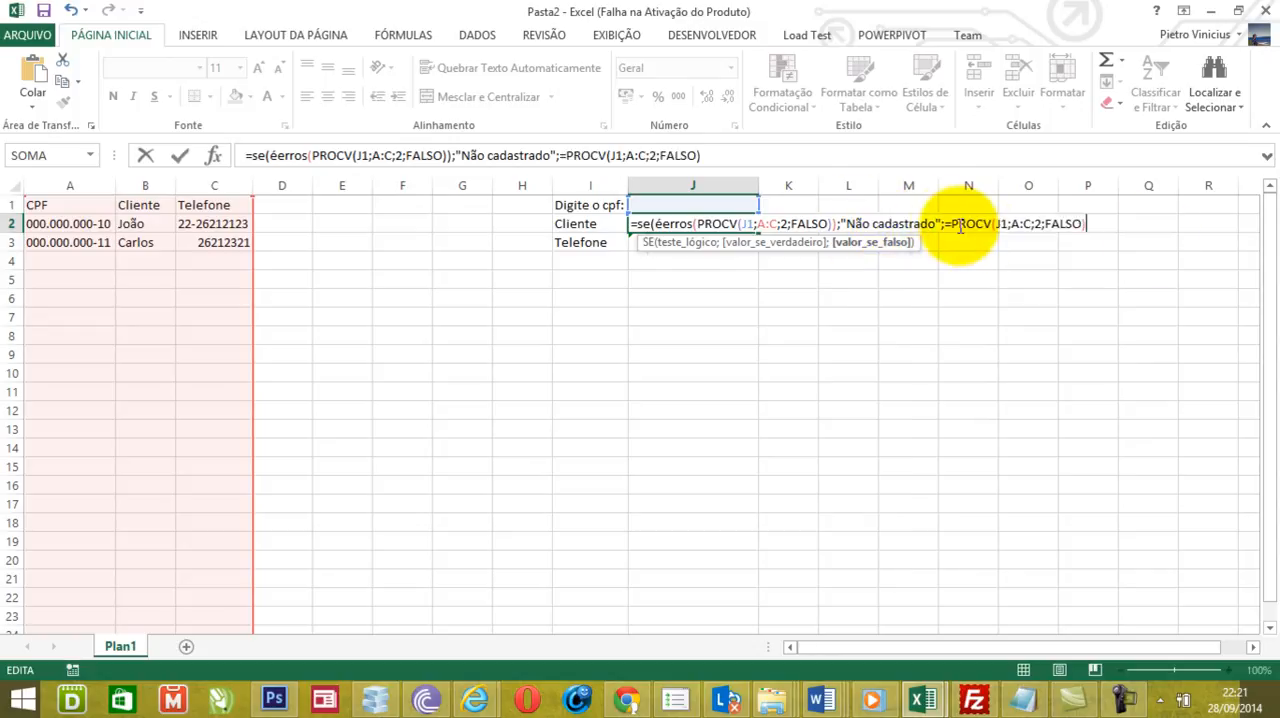
key("BackSpace")
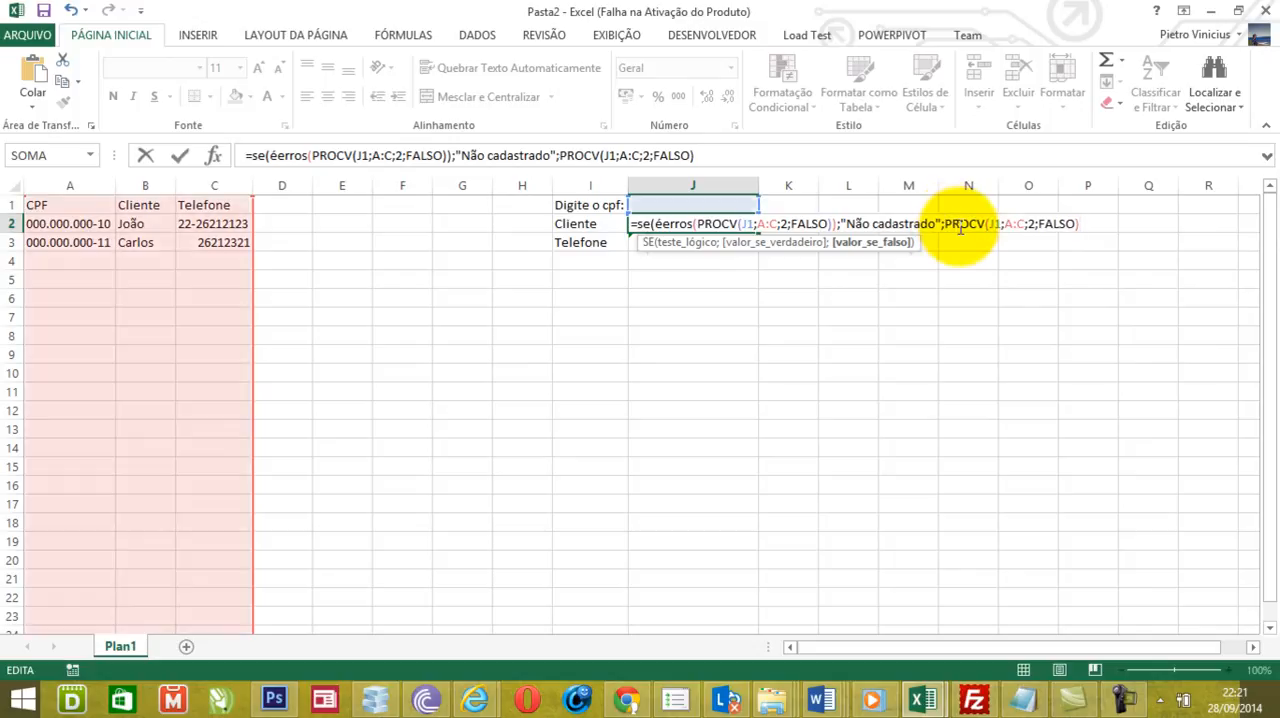
type(")")
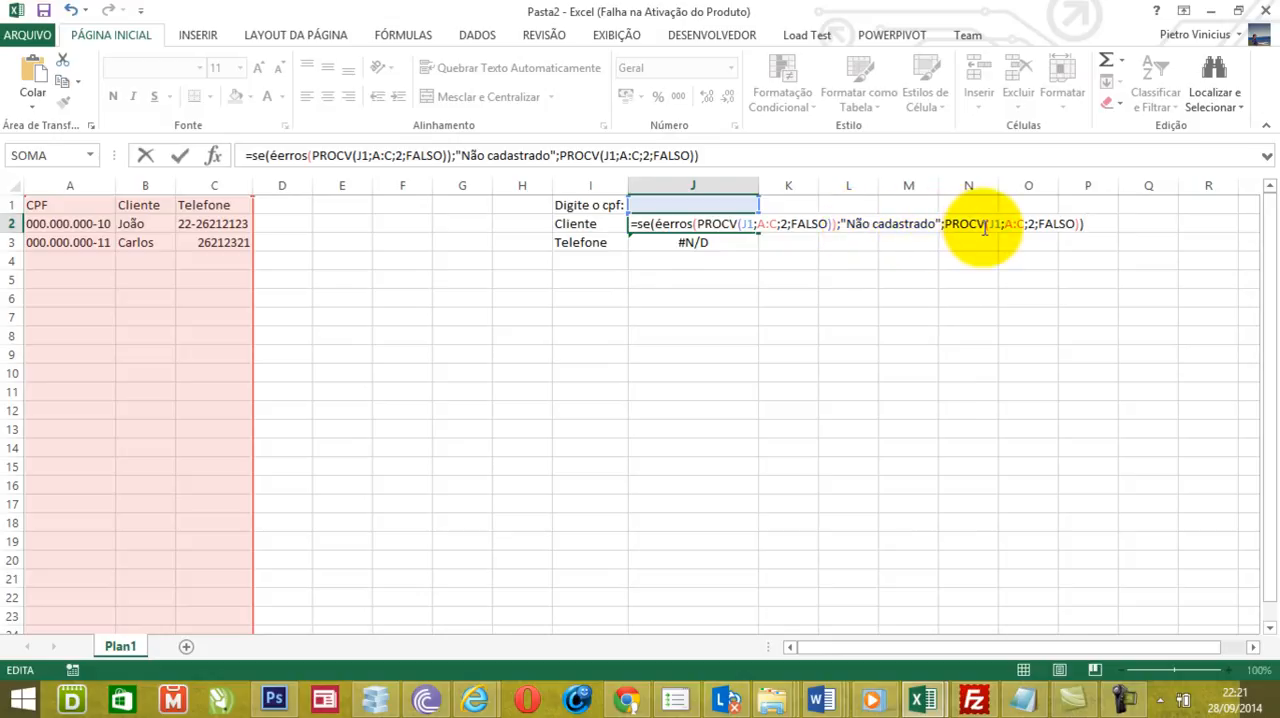
key("Return")
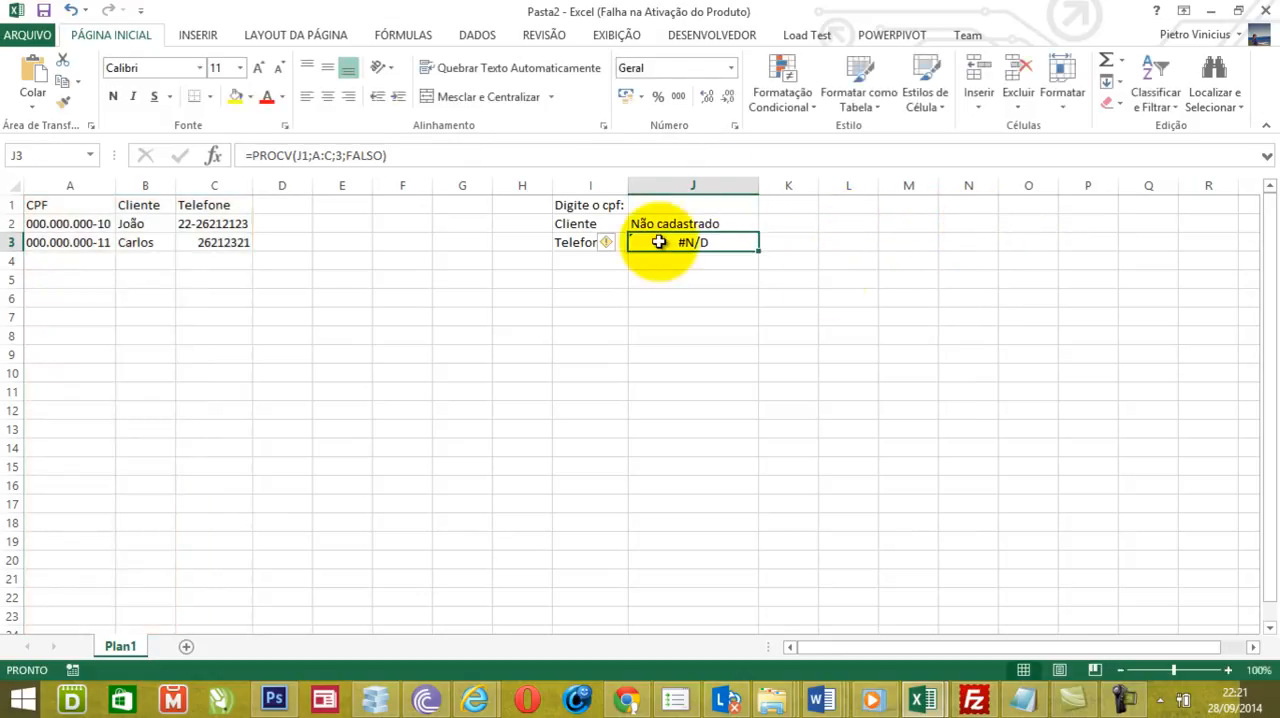
- Copy the CPF from A2 into the CPF input cell J1 to test the Cliente lookup
left_click(88, 219)
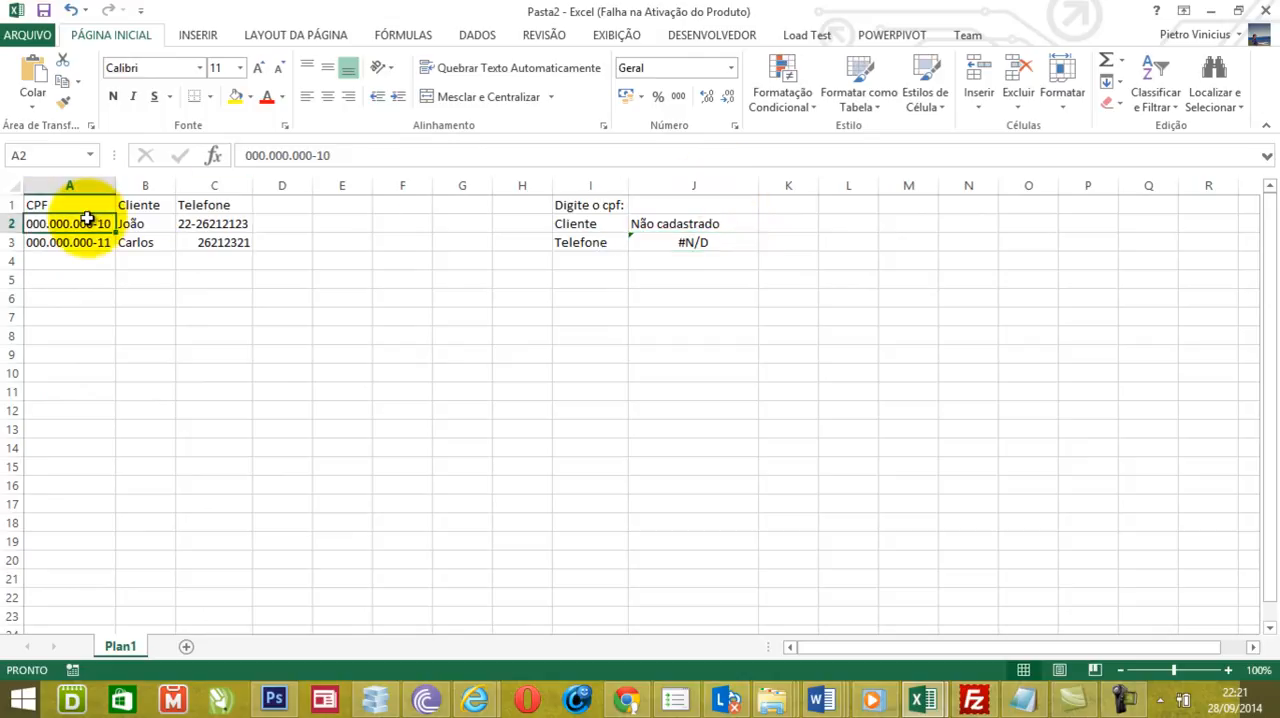
key("ctrl+c")
left_click(688, 206)
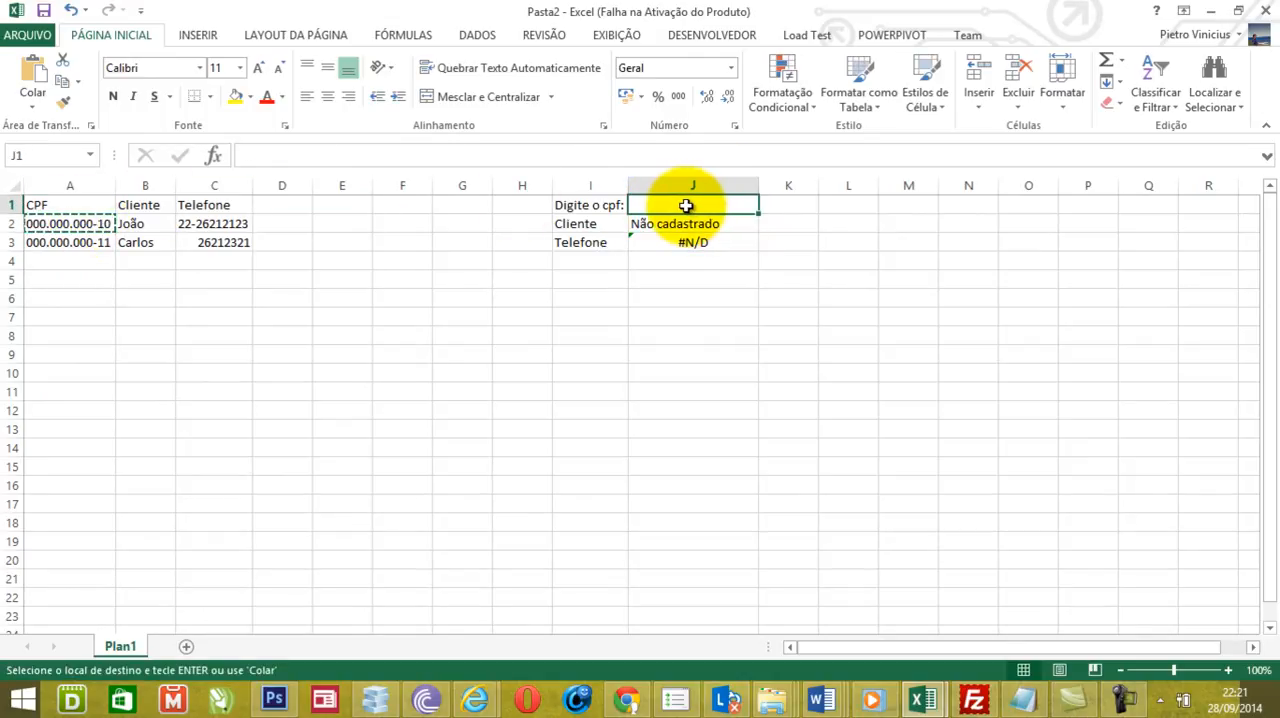
key("ctrl+v")
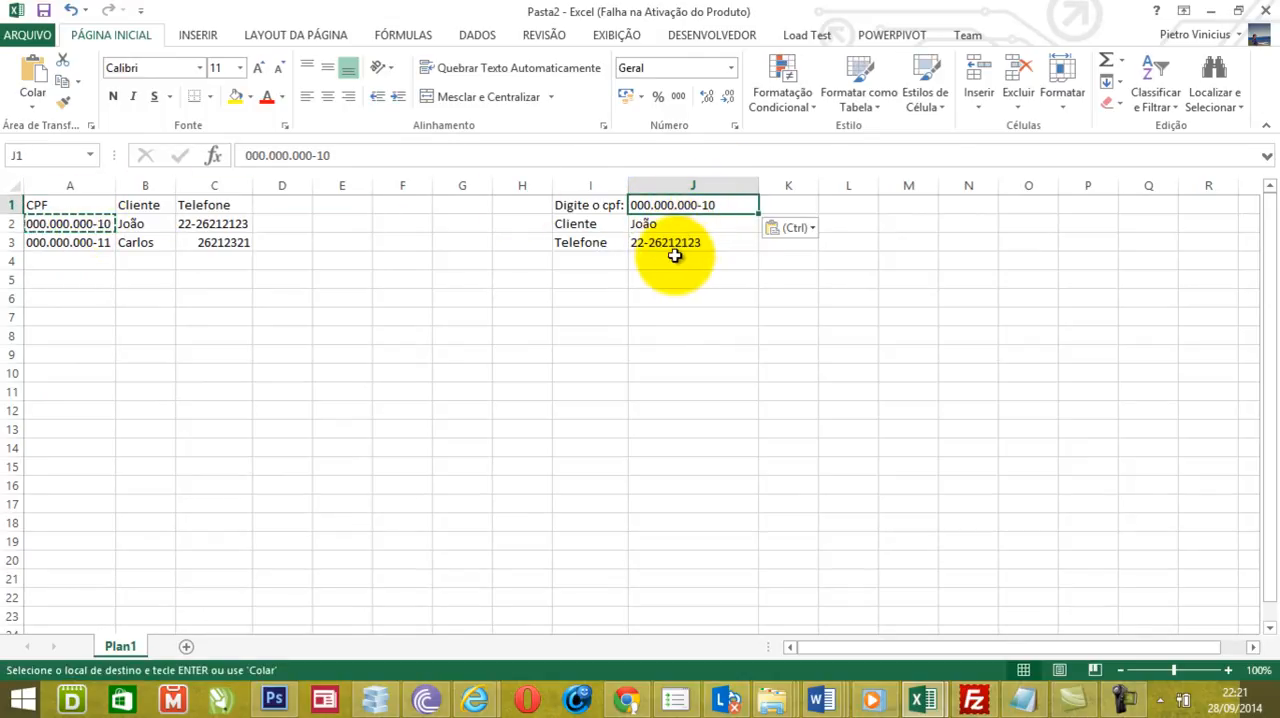
- Copy J3's PROCV formula and rewrite J3 as =se(éerros( wrapped around the pasted PROCV(J1;A:C;3;FALSO)
left_click(665, 242)
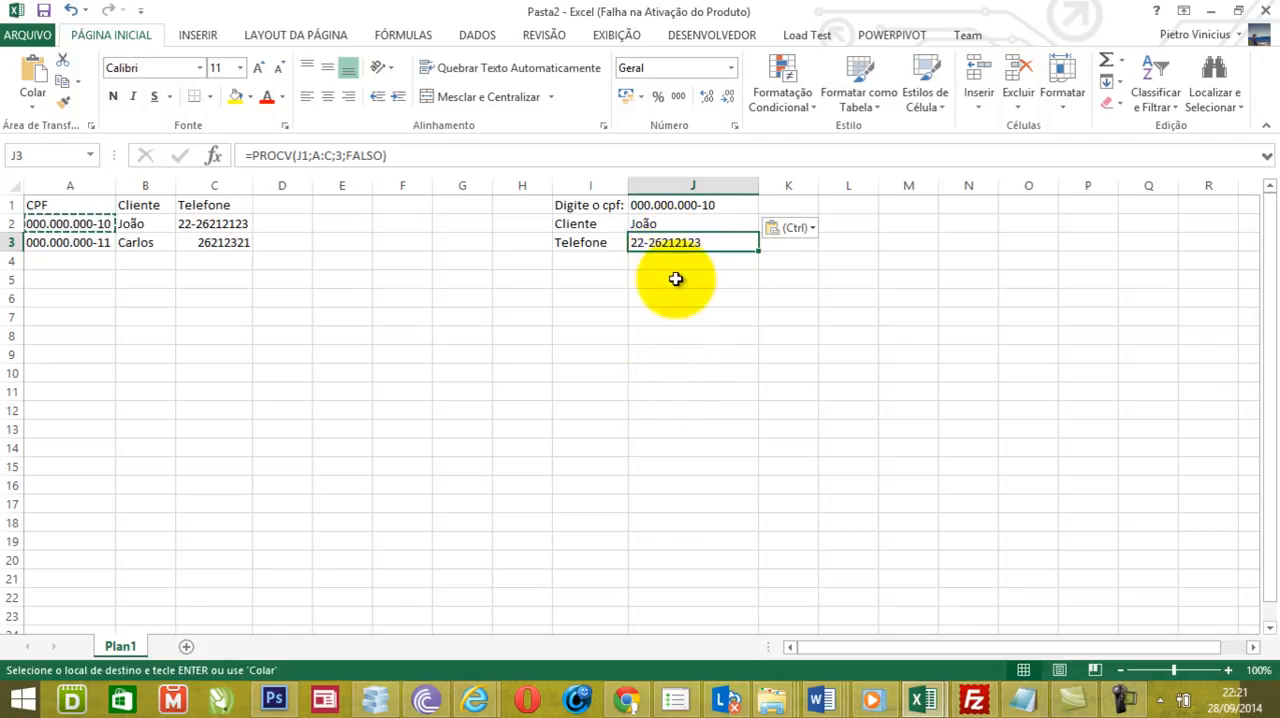
left_click_drag(388, 155, 231, 157)
key("ctrl+c")
key("Delete")
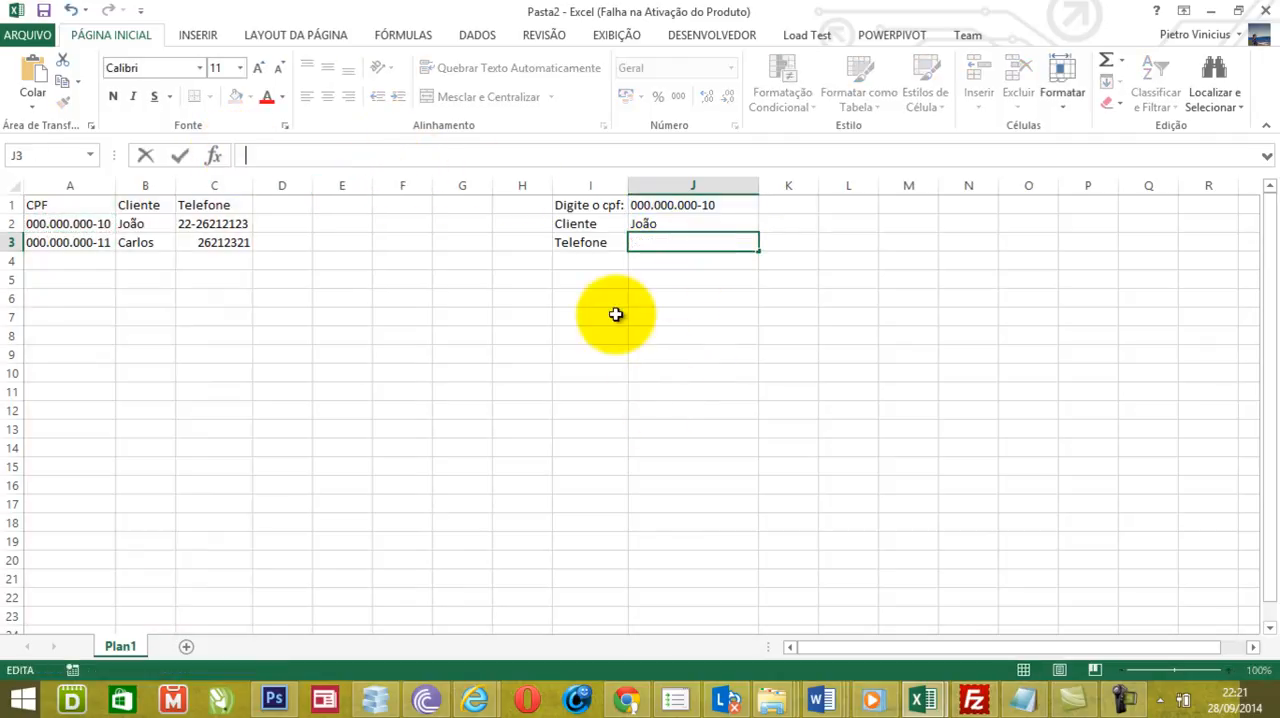
type("=se")
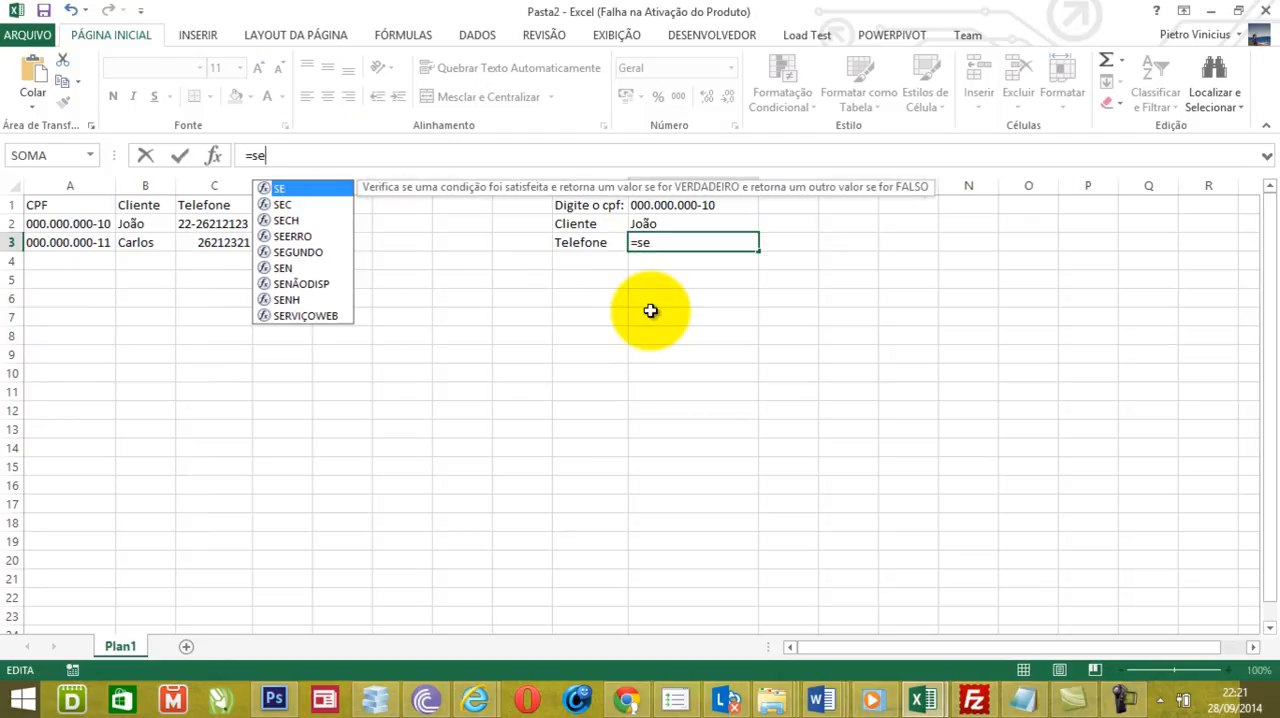
type("(ée")
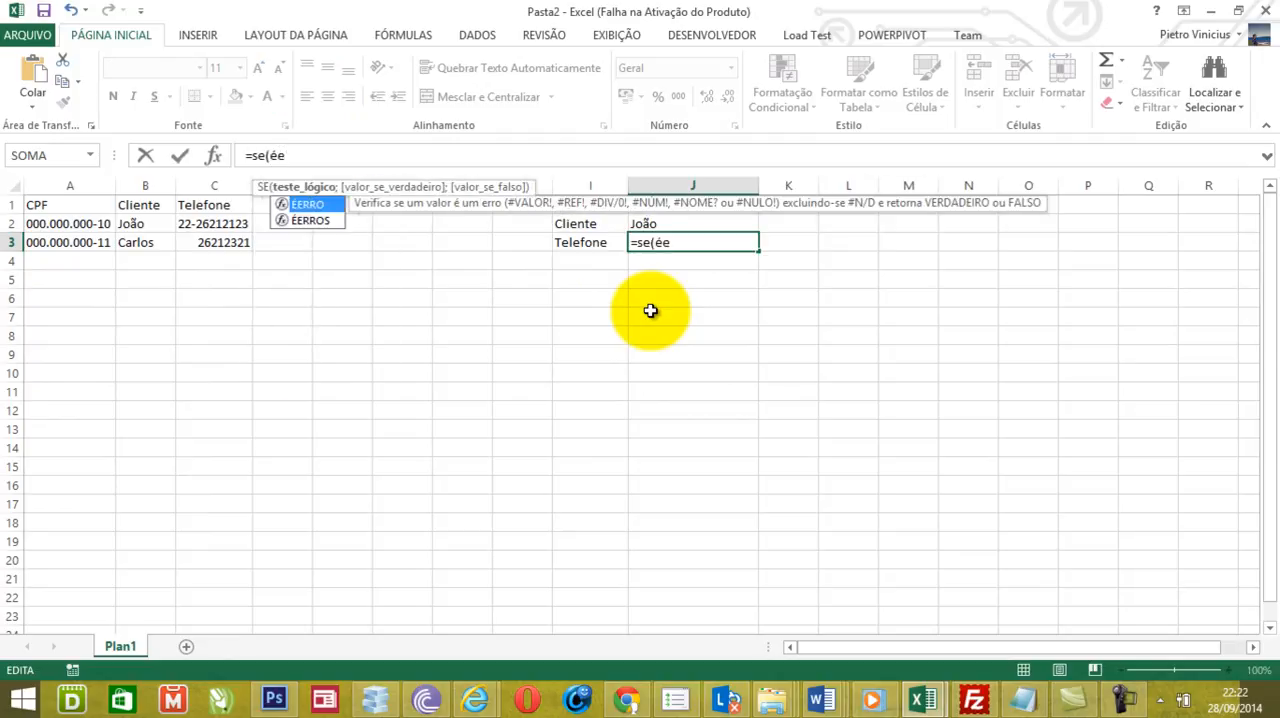
type("rros(")
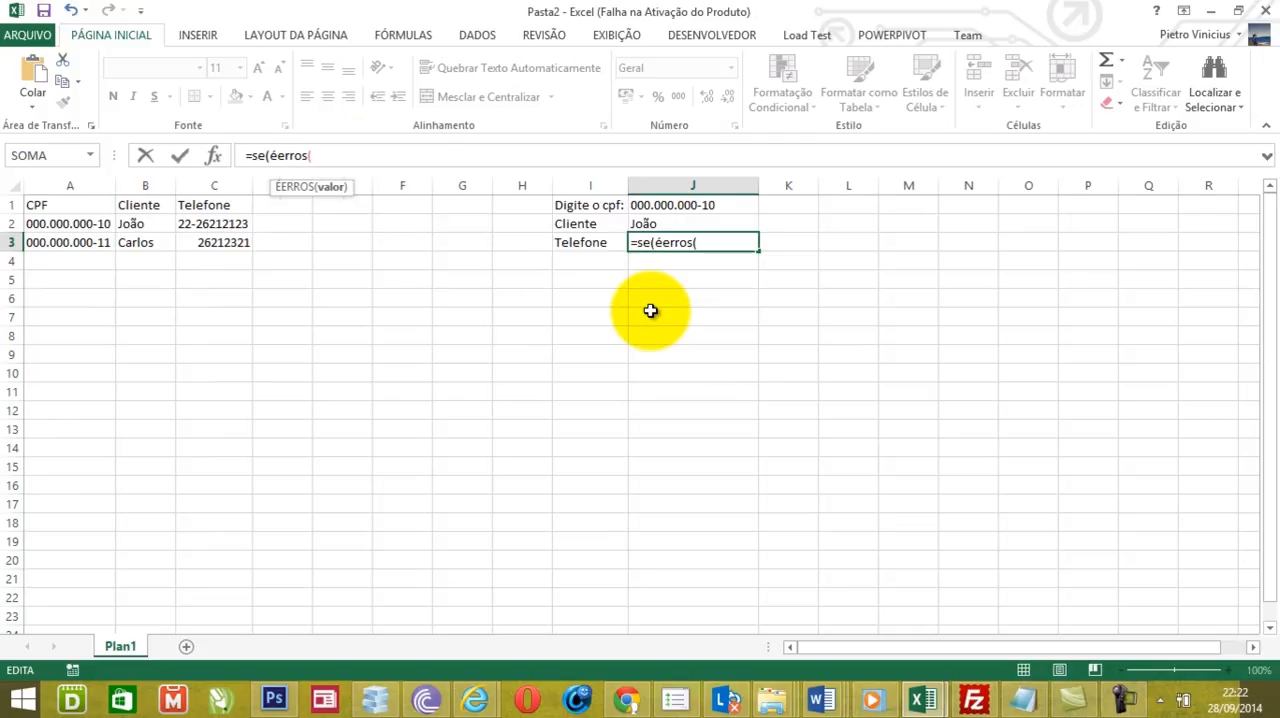
key("ctrl+v")
left_click(314, 157)
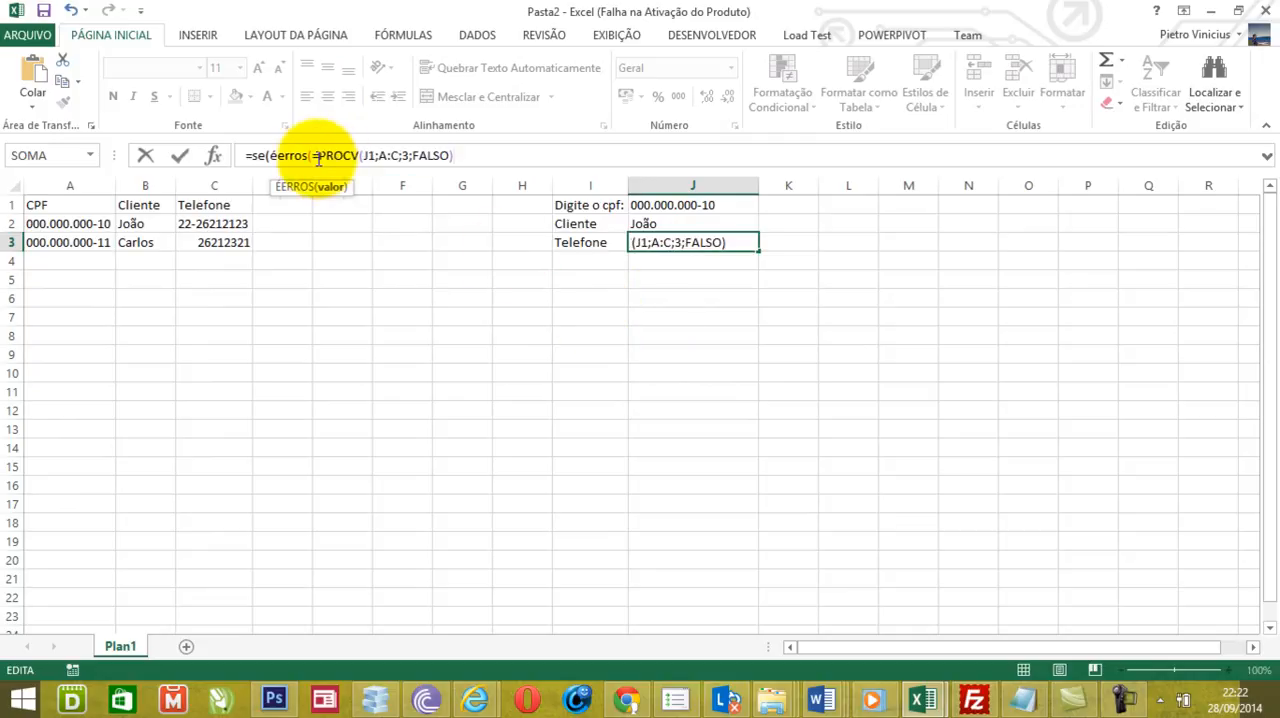
key("Delete")
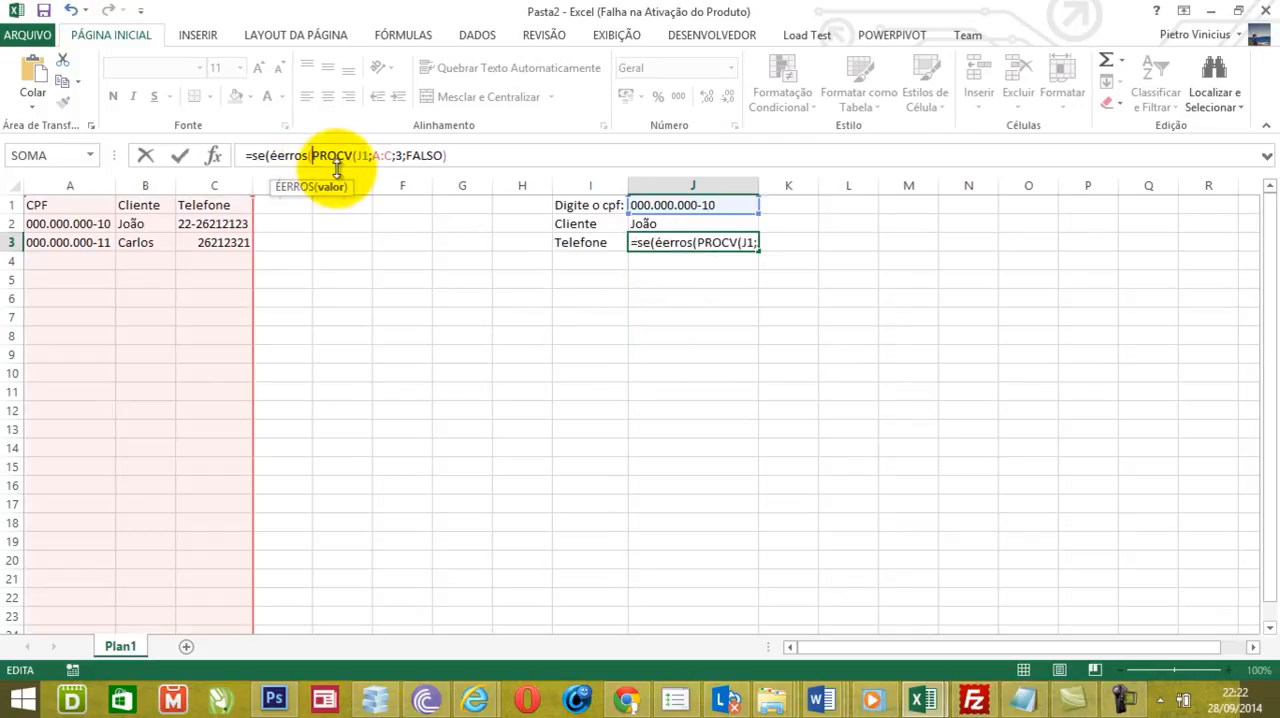
left_click(460, 154)
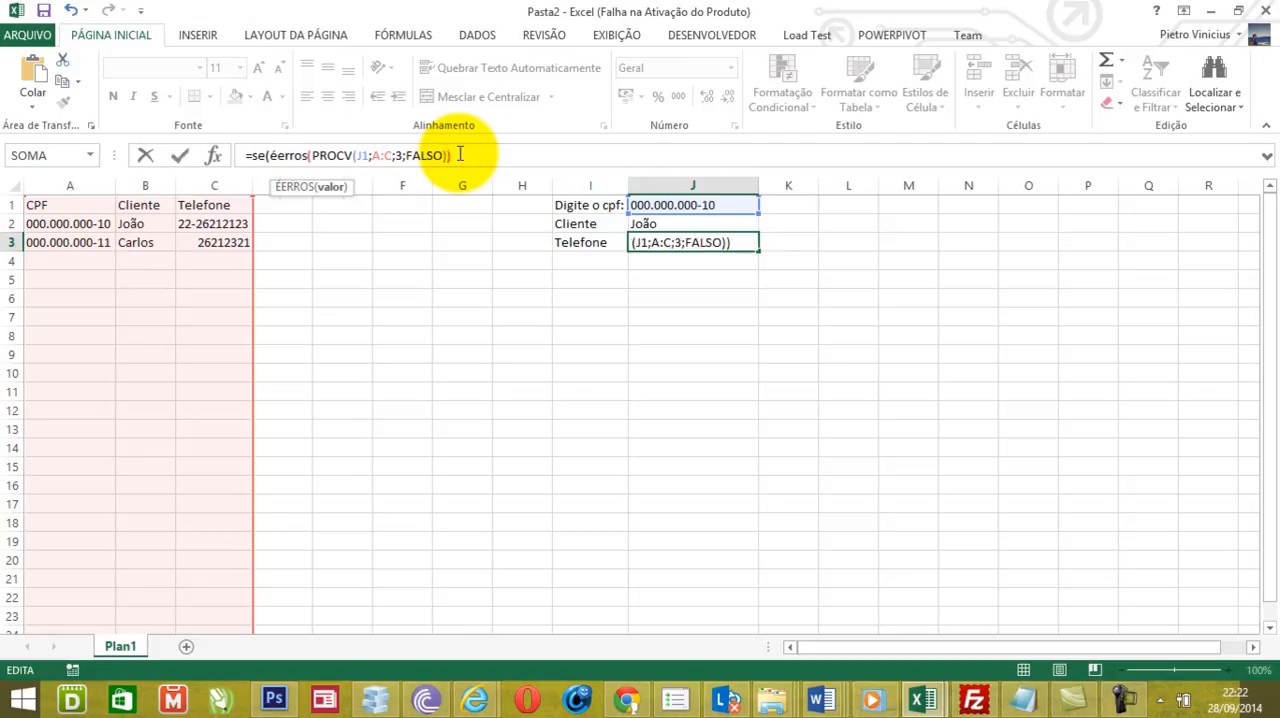
- Close the ÉERROS test in J3's formula and add "Não cadastrado" as the error-case result
type(");")
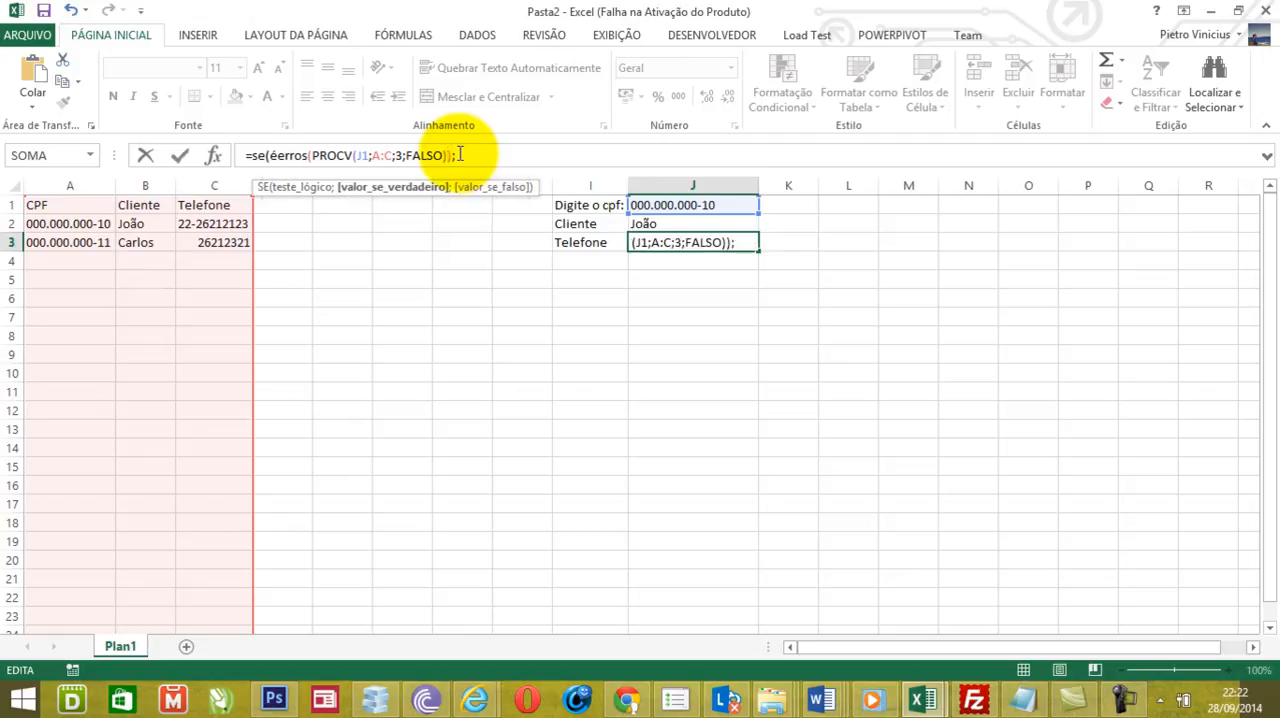
type("\"Não ca")
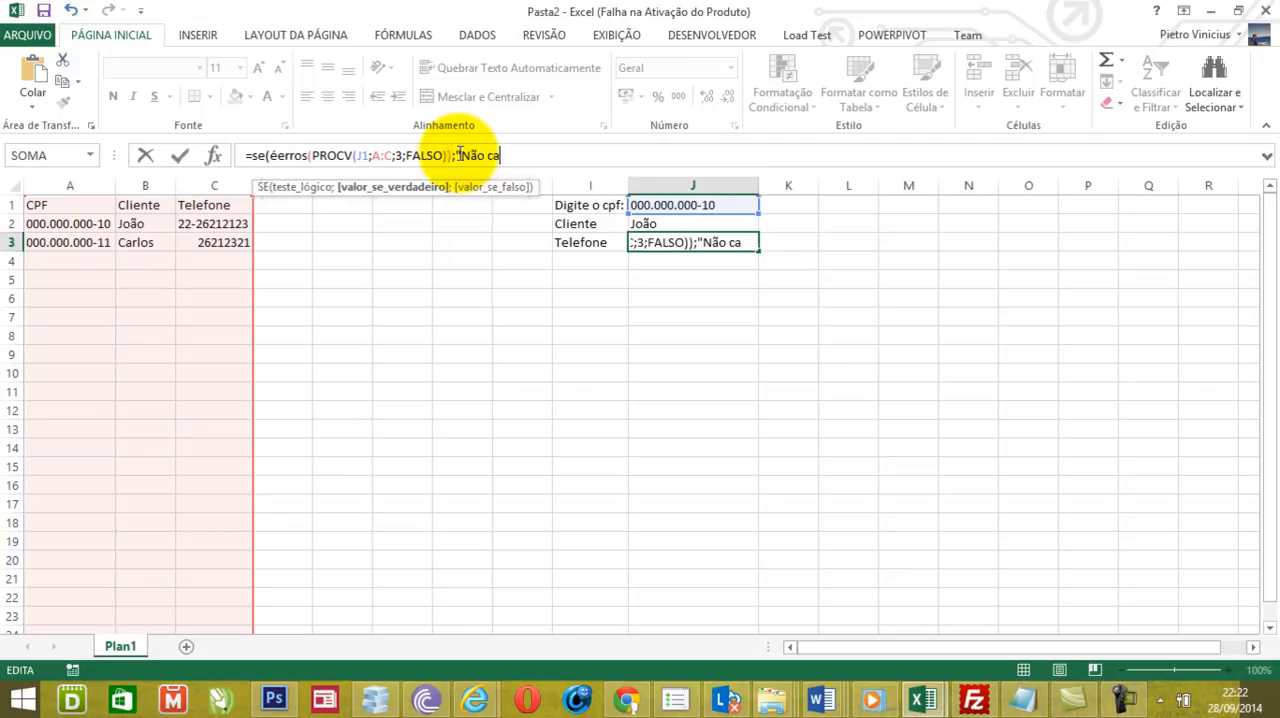
type("dastrad")
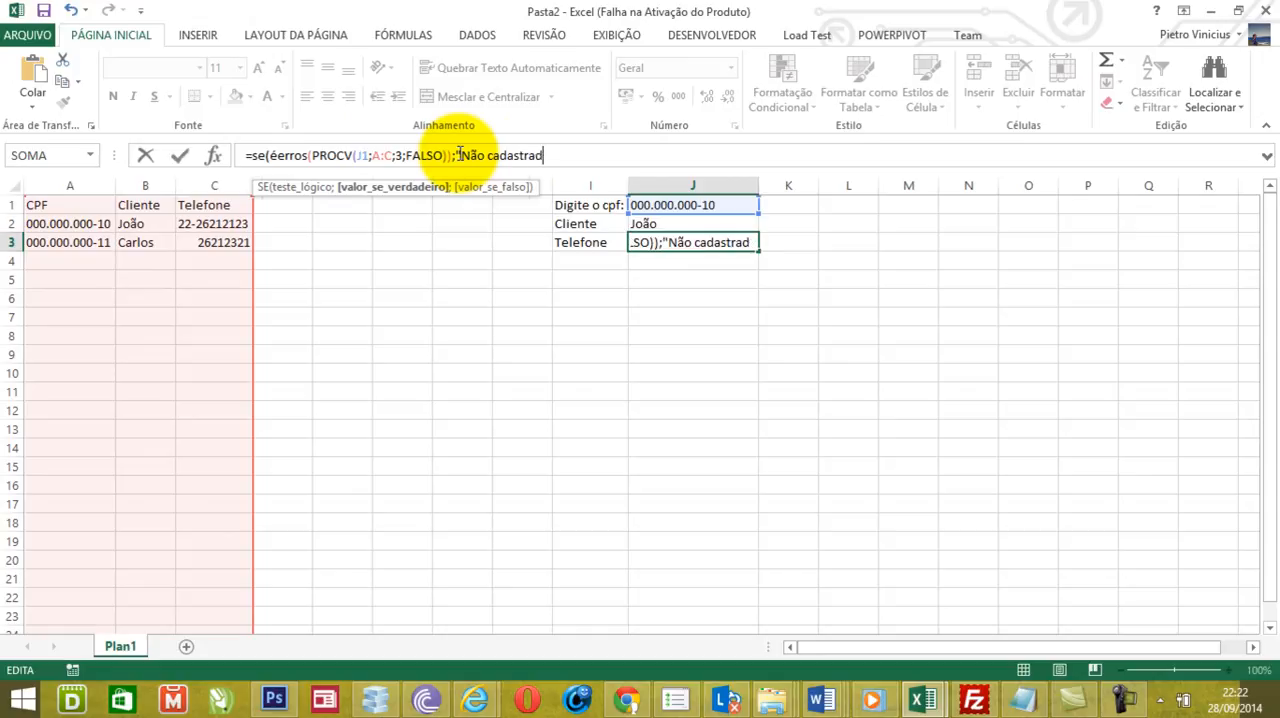
type("o\"")
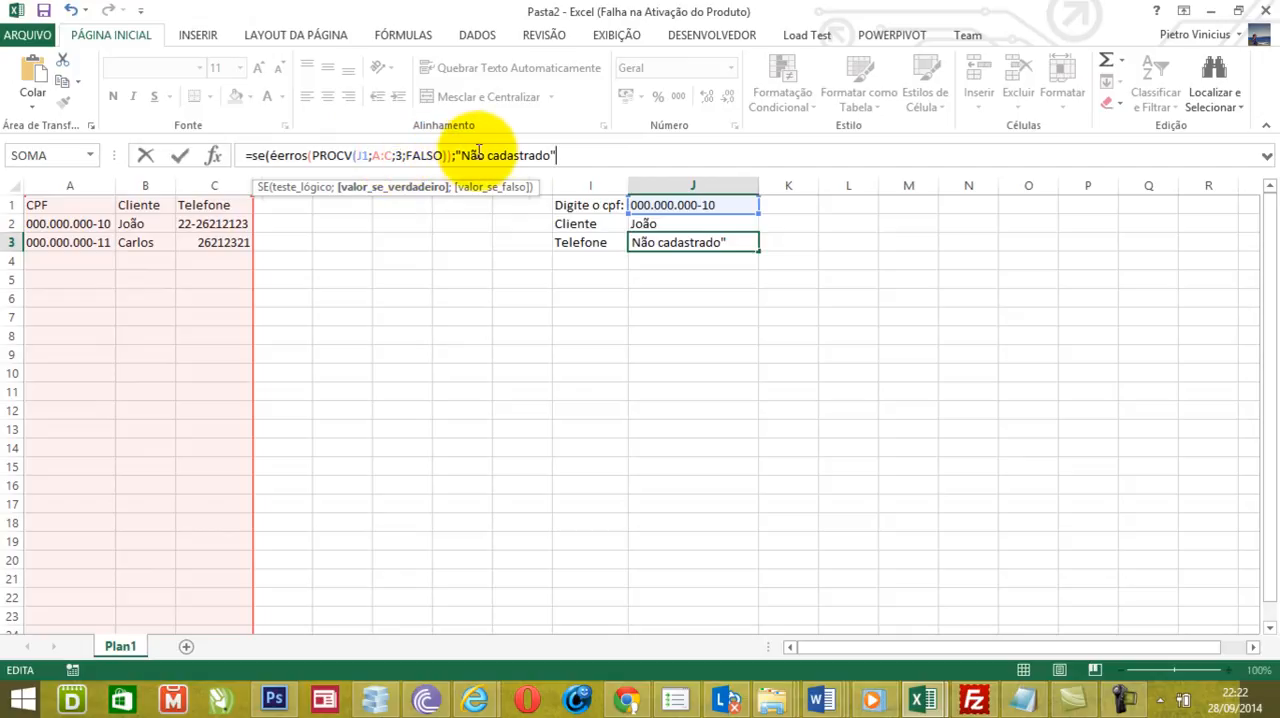
type(";")
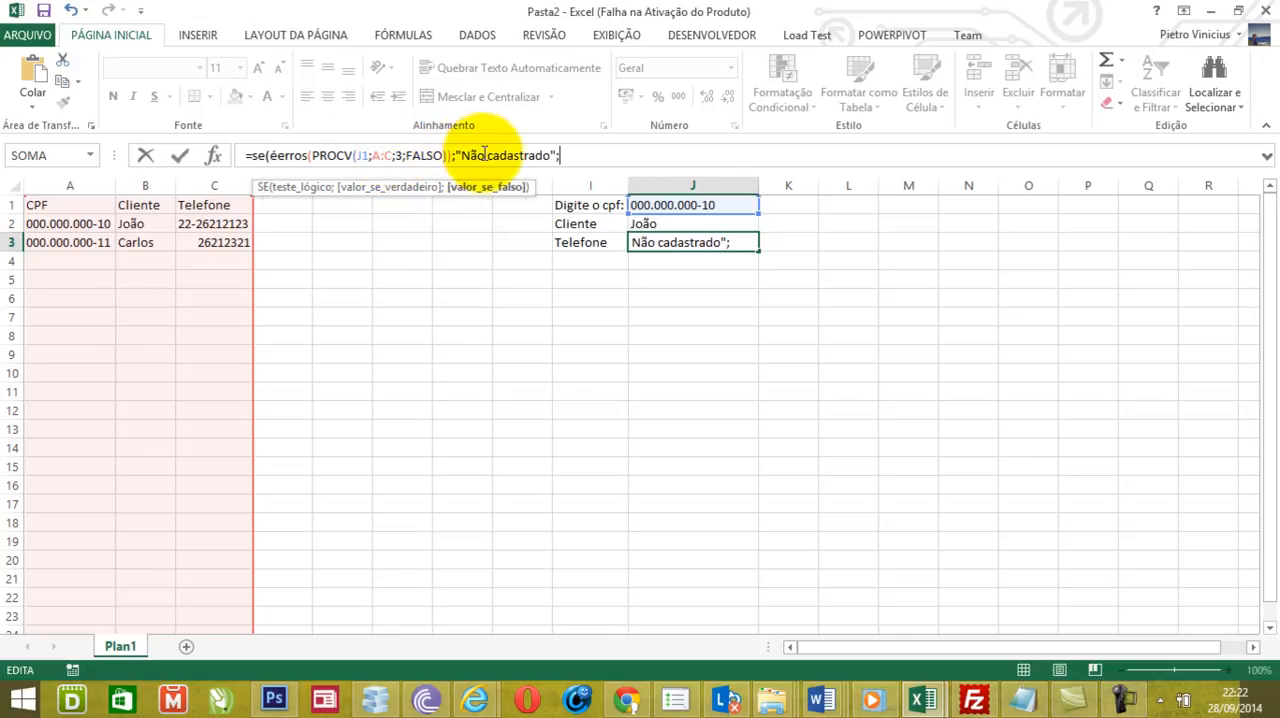
- Paste PROCV(J1;A:C;3;FALSO) as the final argument without its equals sign, close the SE and confirm J3's formula
type("=PROCV(J1;A:C;3;FALSO)")
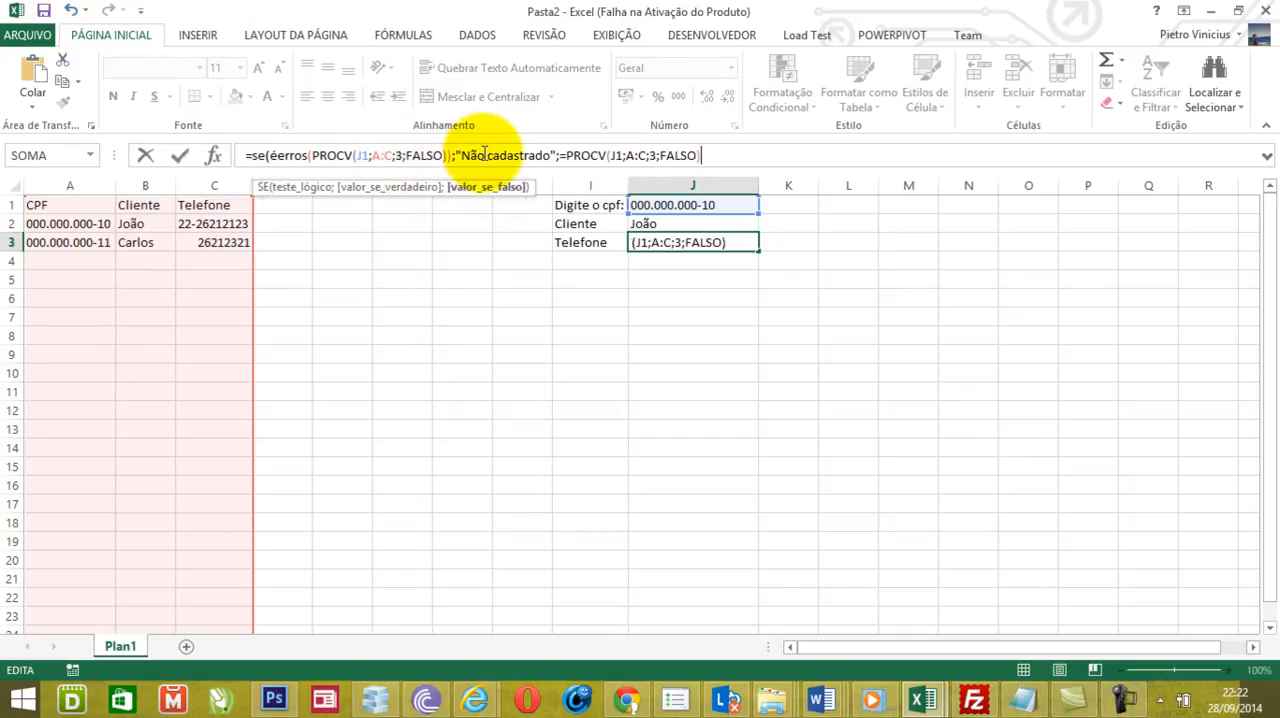
left_click(567, 155)
key("BackSpace")
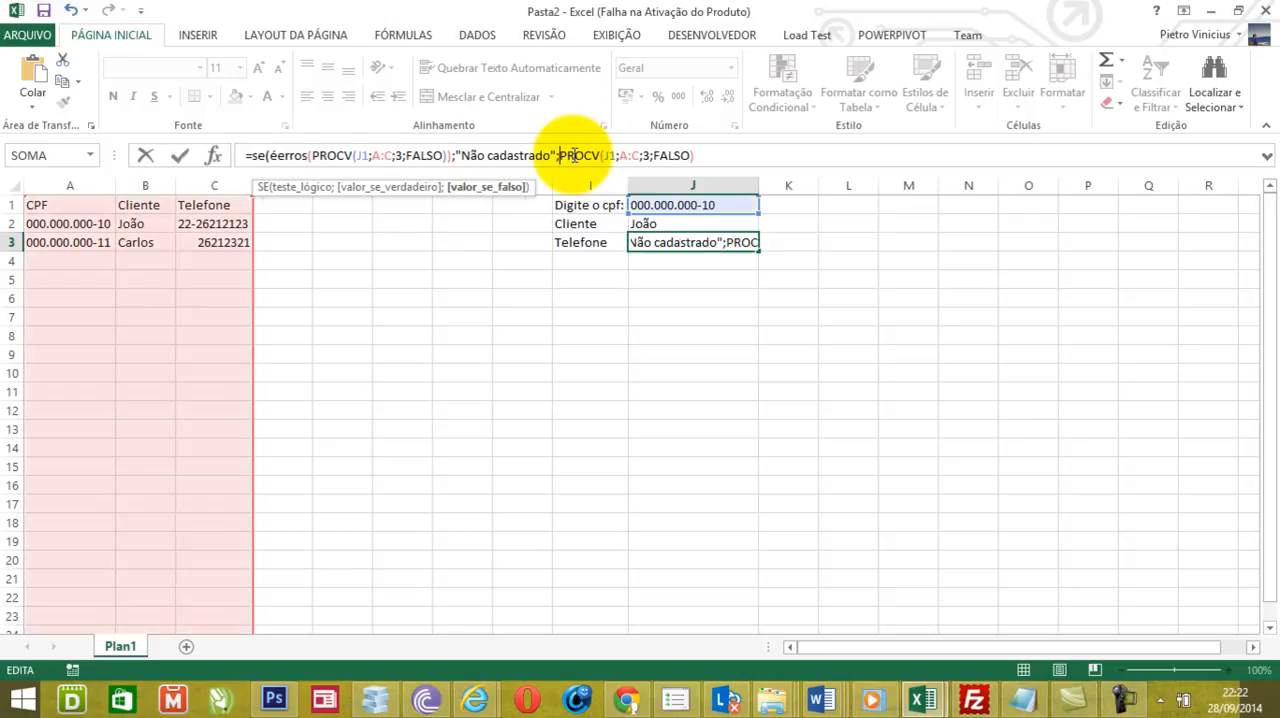
type(")")
key("BackSpace")
key("End")
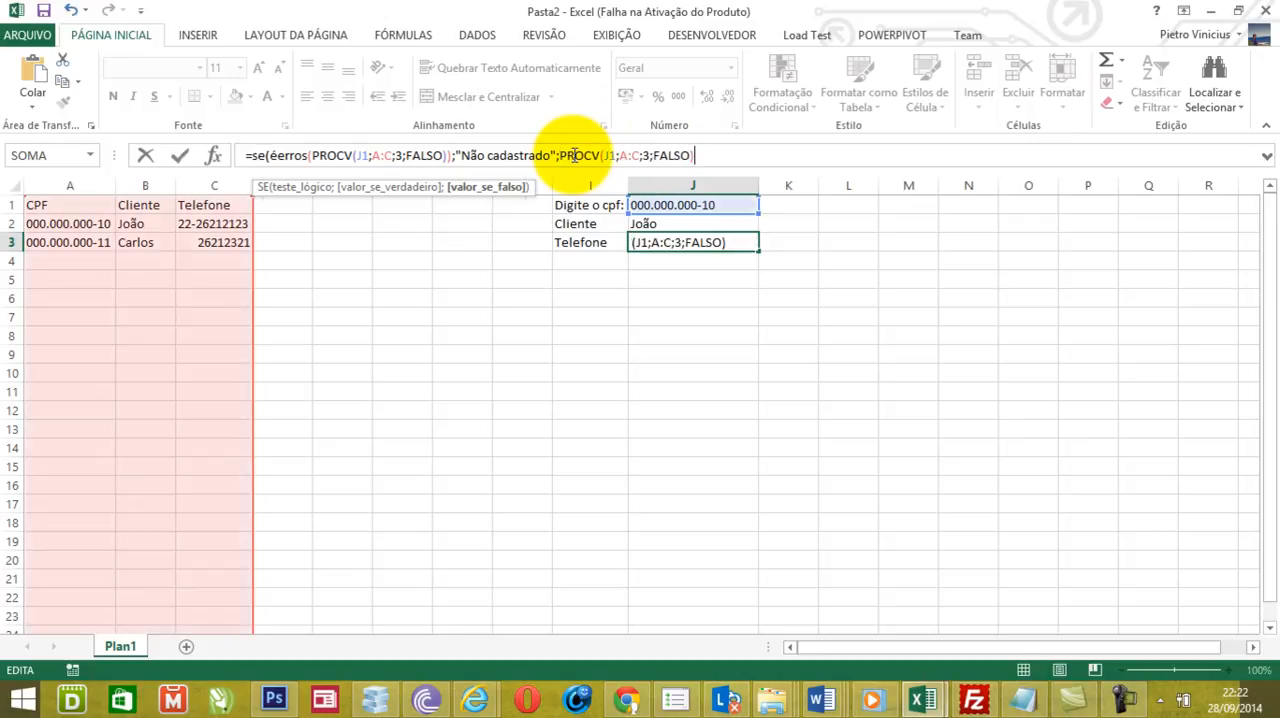
type(")")
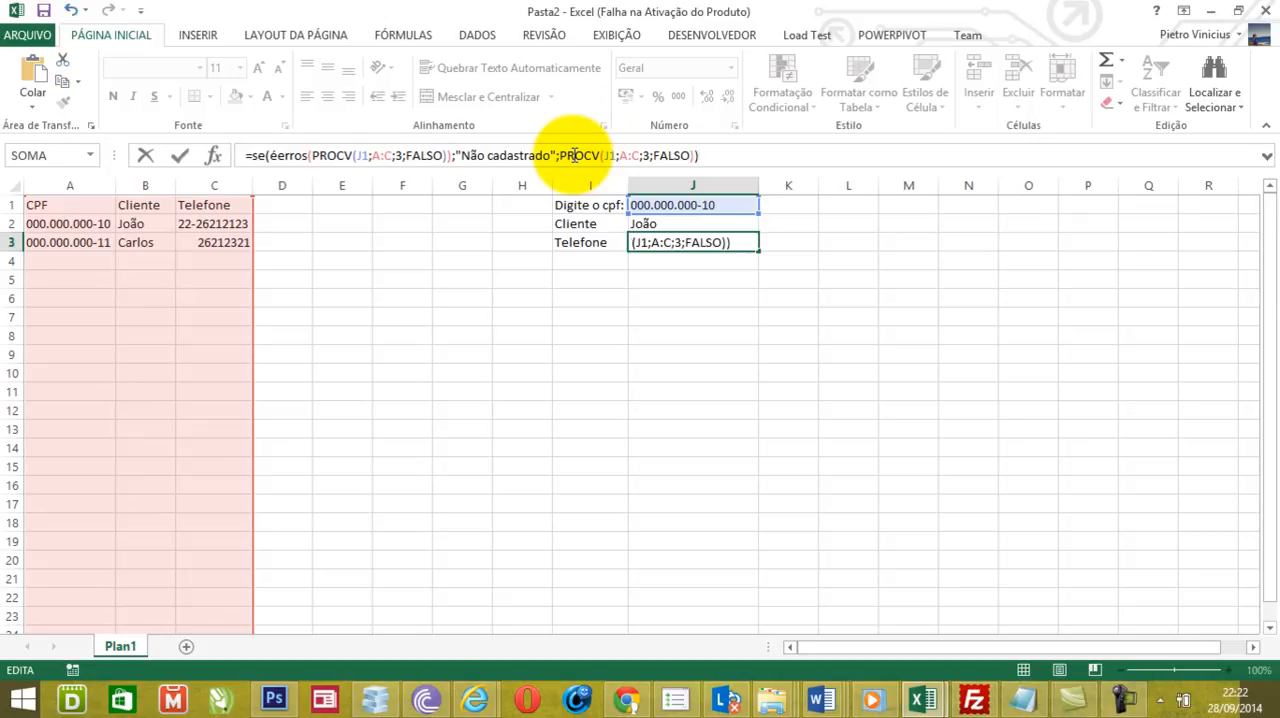
key("Return")
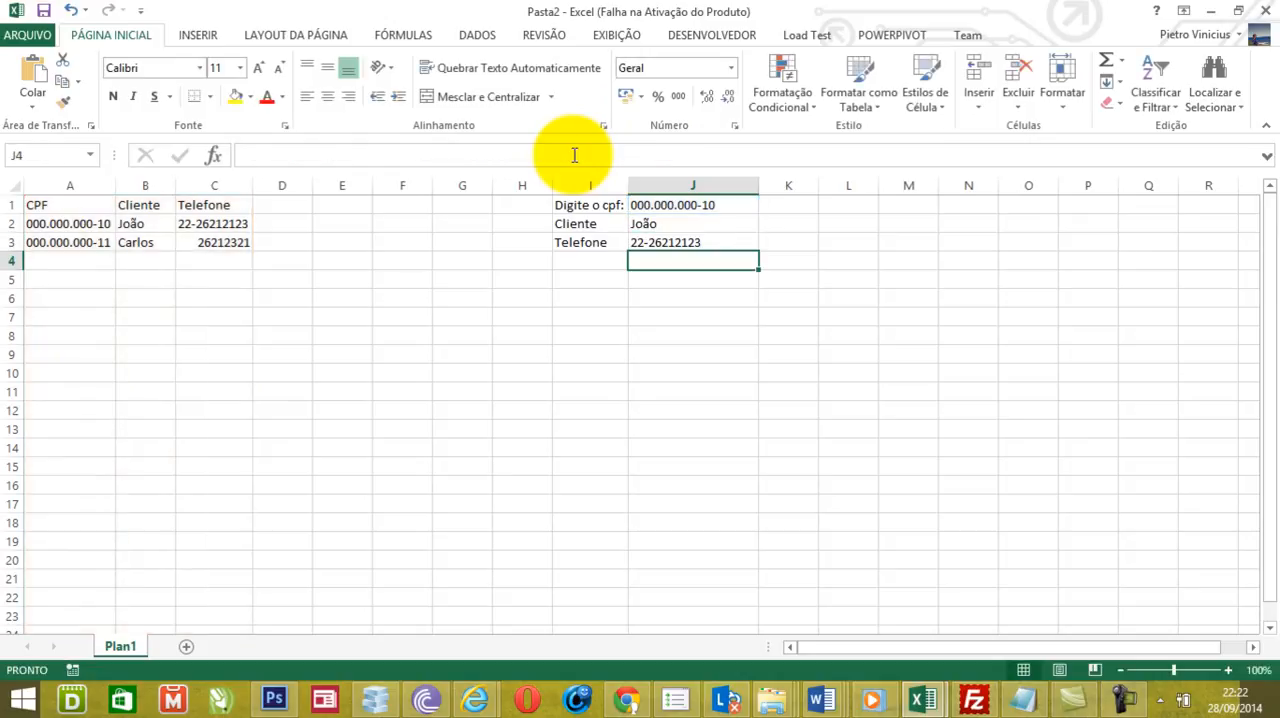
- Clear the CPF cell J1, then paste the CPF from A2 back into it to test both lookups
left_click(690, 205)
key("Delete")
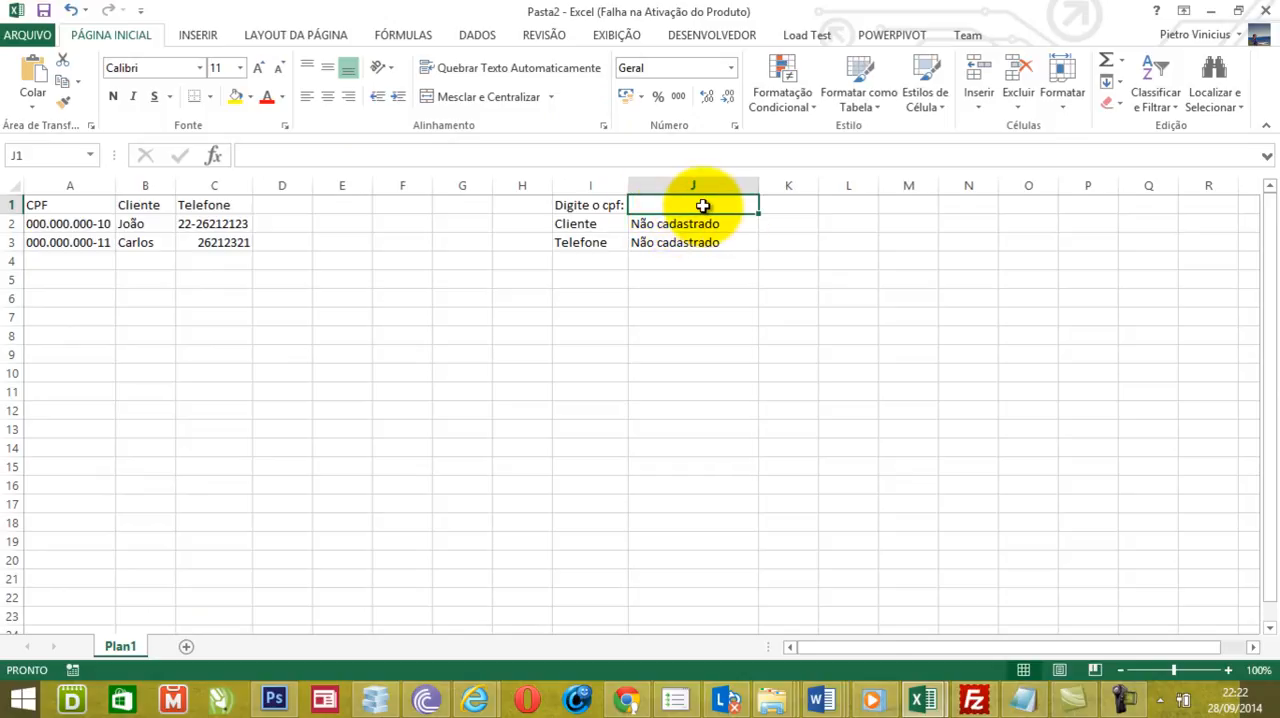
left_click(50, 224)
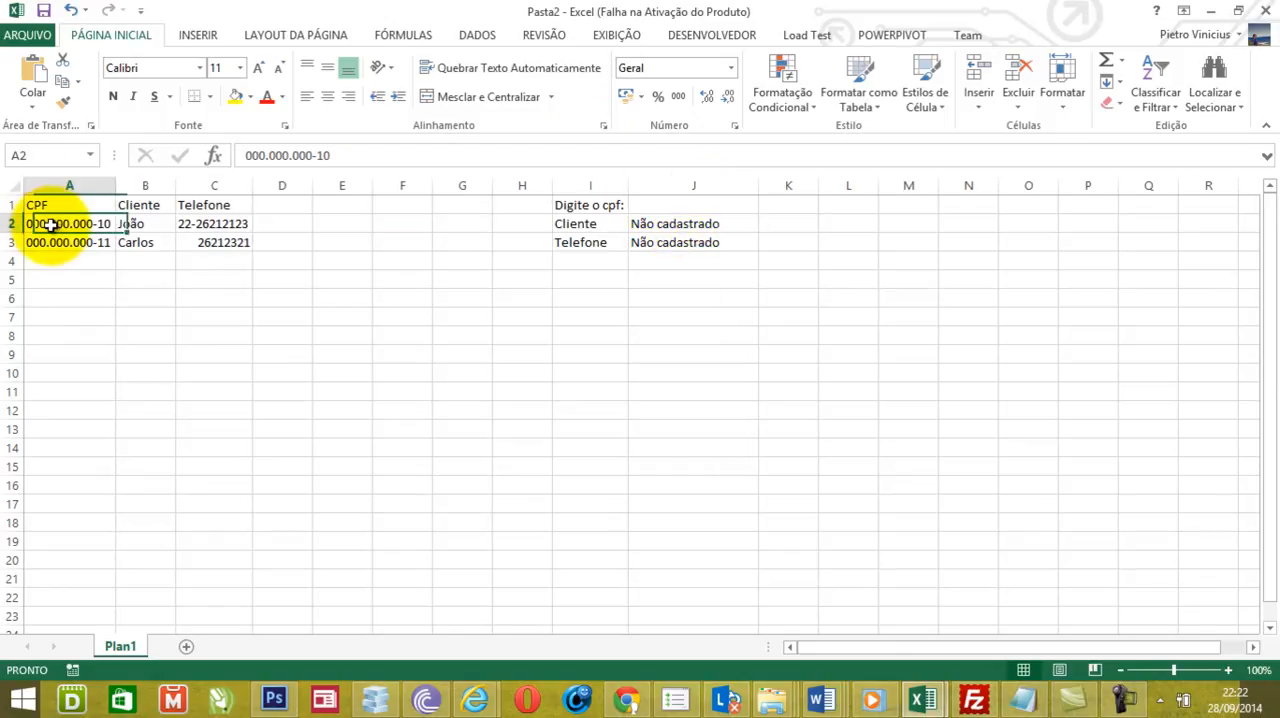
key("ctrl+c")
left_click(648, 206)
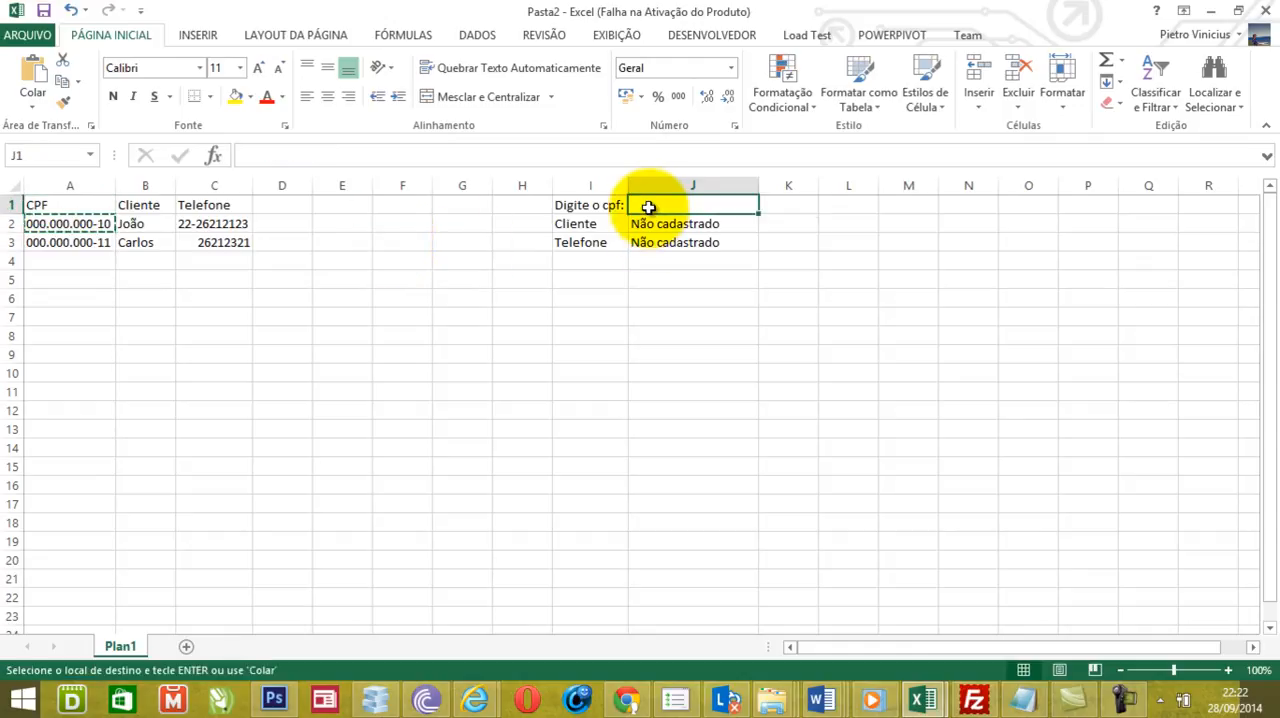
key("ctrl+v")
- Change the CPF in J1 to 000.000.000-18 to test an unregistered value
double_click(749, 217)
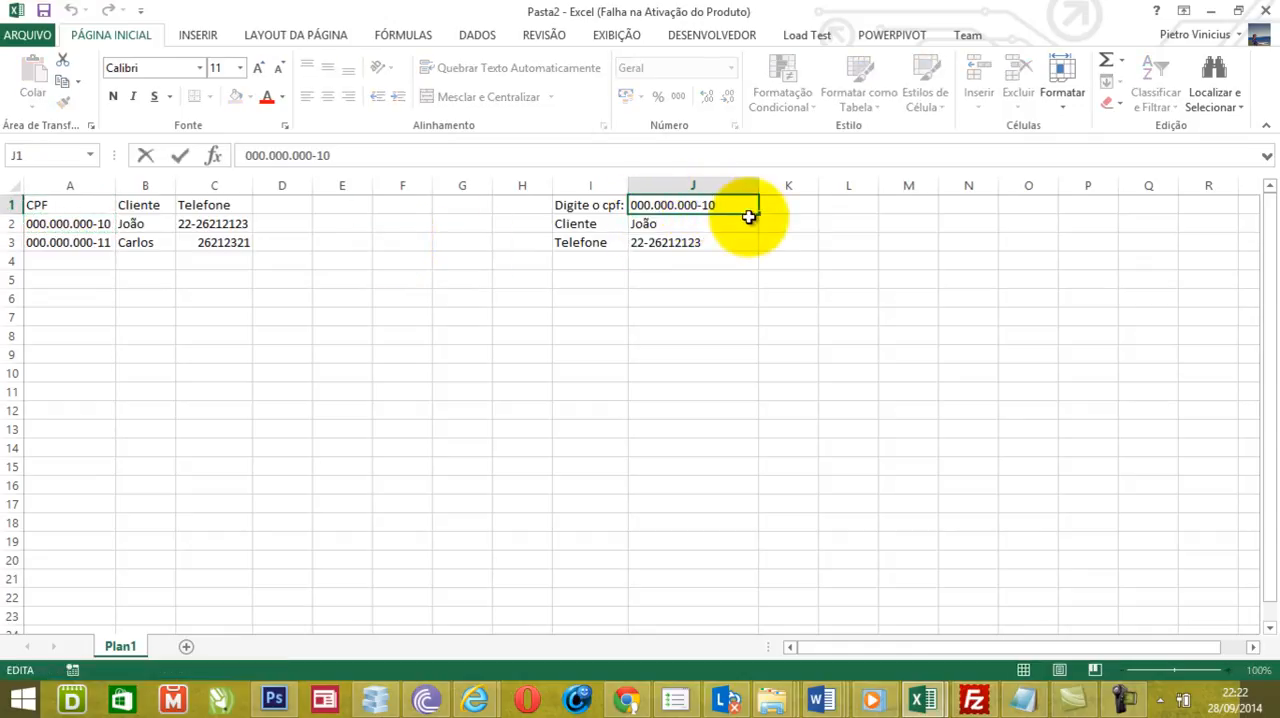
key("BackSpace")
type("8")
key("Return")
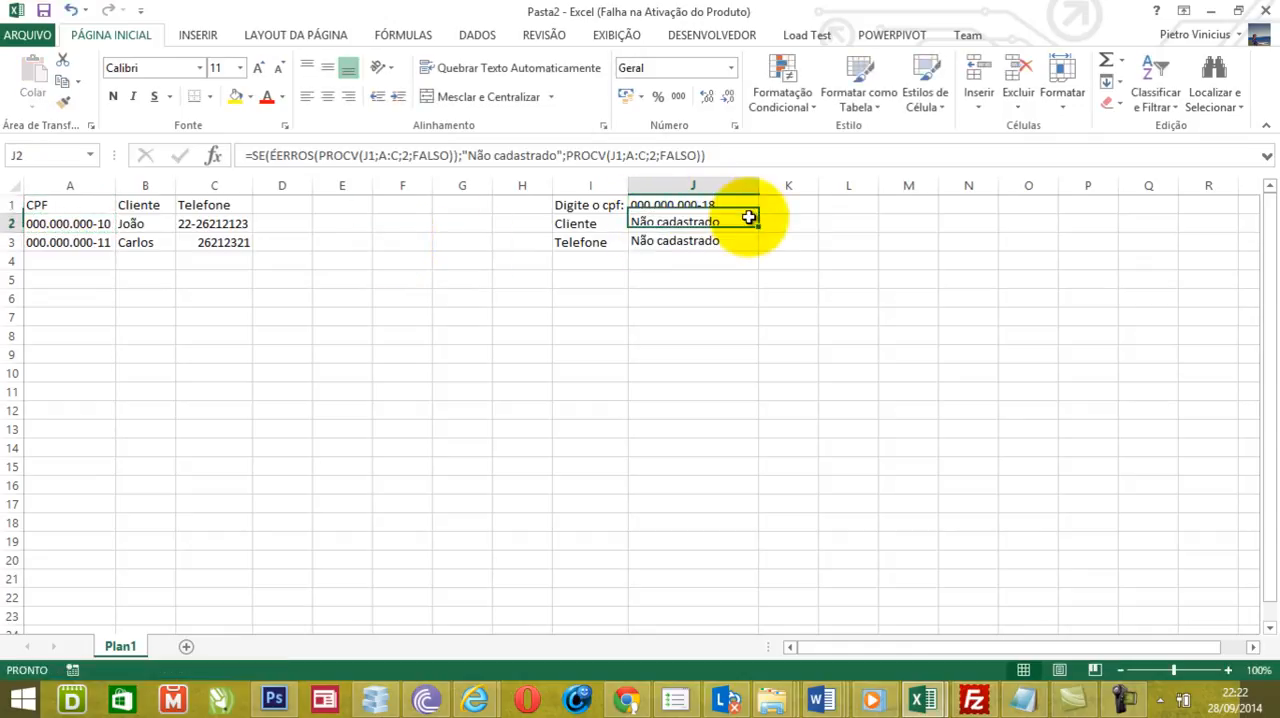
left_click(658, 370)
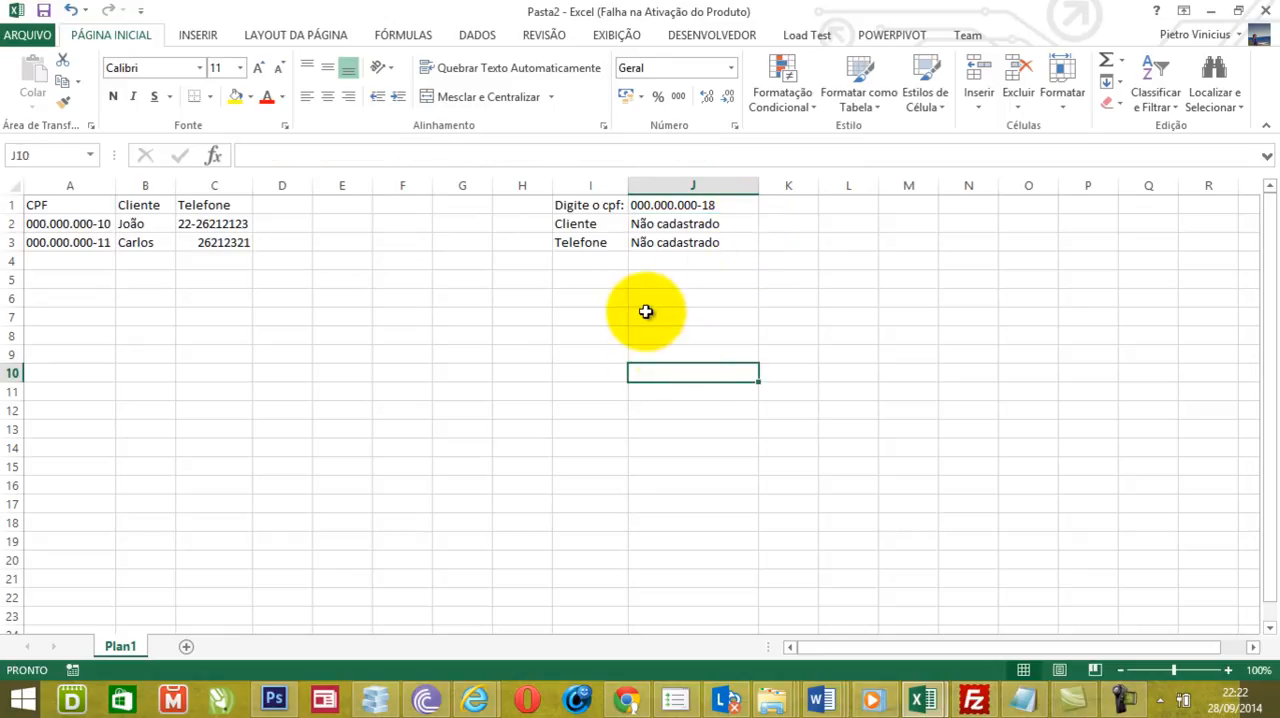